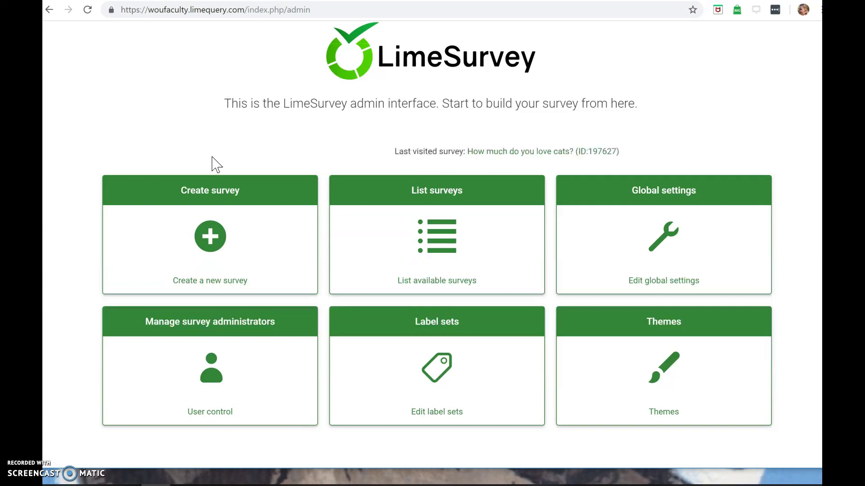
# Open LimeSurvey's create-survey form from the admin home page
pyautogui.click(215, 243)
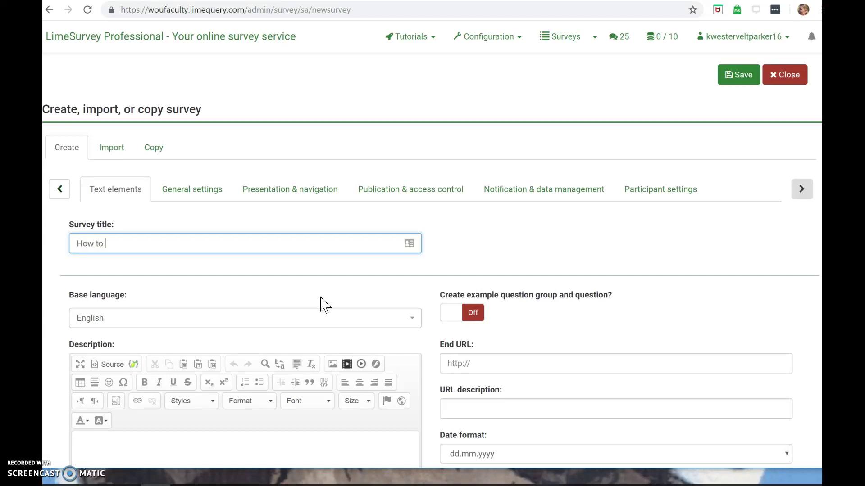
# Enter 'How to know if you really love cats' as the survey title and go to the Description editor
pyautogui.write('know if you really love cats')
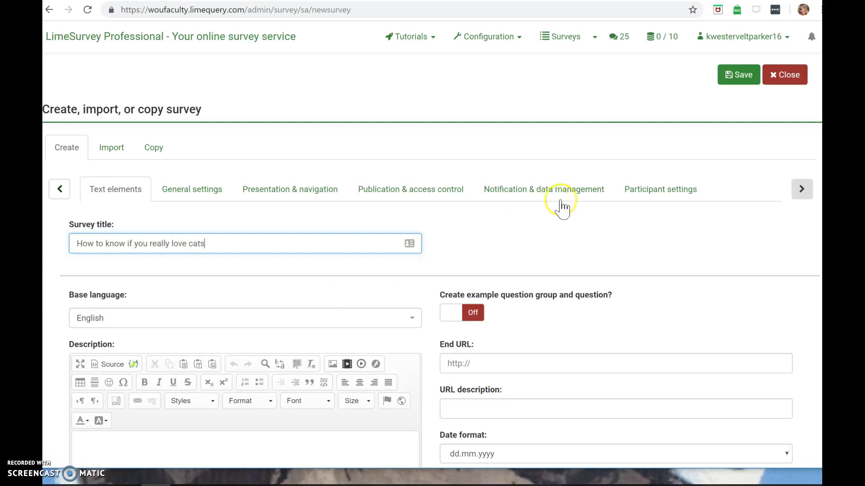
pyautogui.click(498, 230)
pyautogui.scroll(-5, 499, 235)
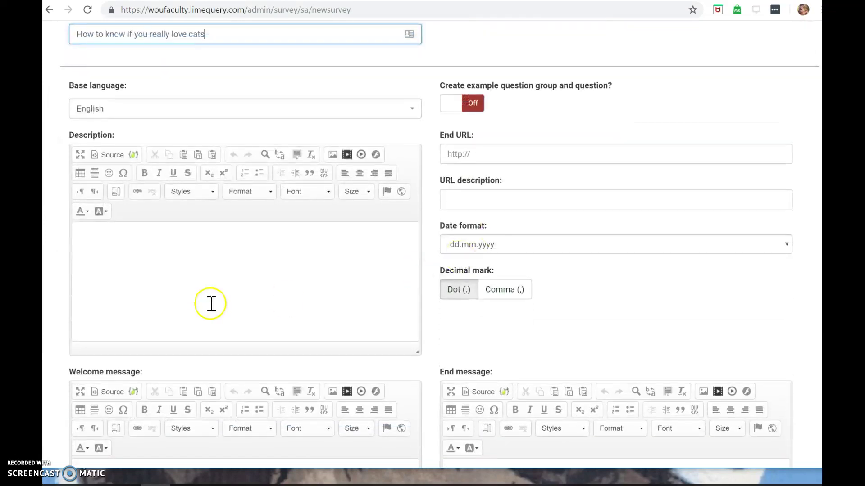
pyautogui.click(210, 304)
# Fill the description and welcome message with placeholder text
pyautogui.write(';sjklf;jdskl')
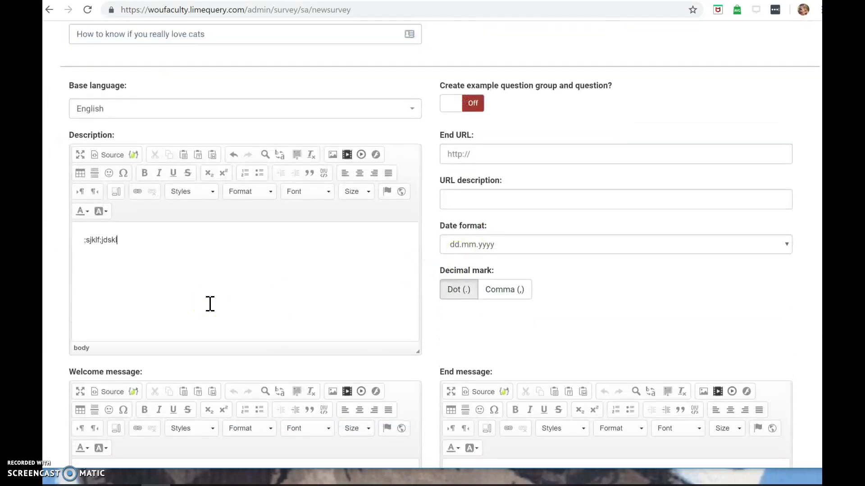
pyautogui.scroll(-5, 210, 304)
pyautogui.scroll(-2, 210, 304)
pyautogui.click(201, 230)
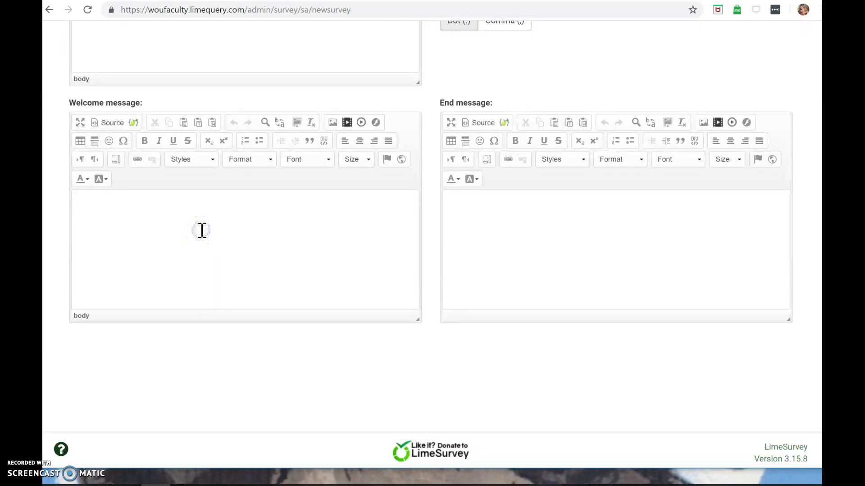
pyautogui.write('dkl;asjfkld;akjfkl;')
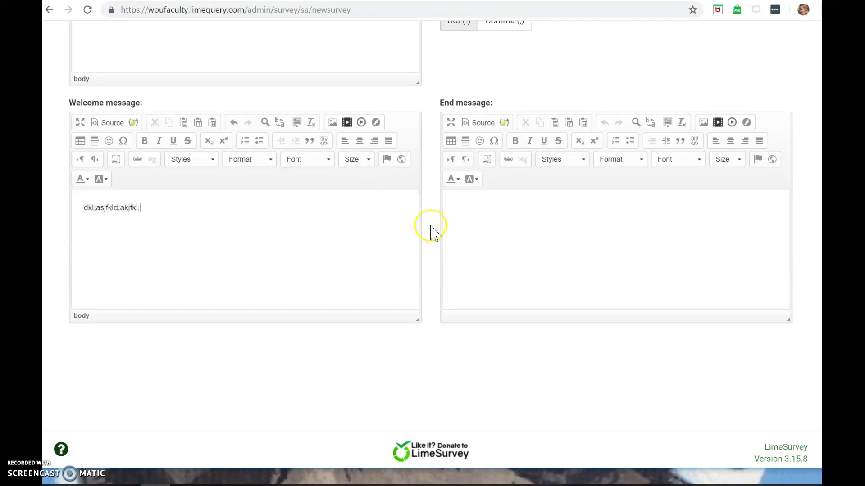
# Write CATS in the end message, formatted in 72-point Comic Sans MS with a new text colour
pyautogui.click(480, 231)
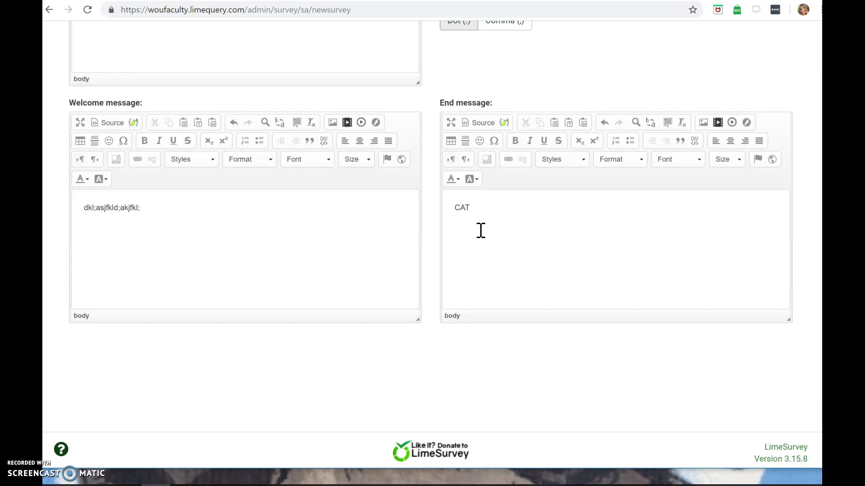
pyautogui.click(483, 207)
pyautogui.moveTo(484, 206); pyautogui.dragTo(443, 208)
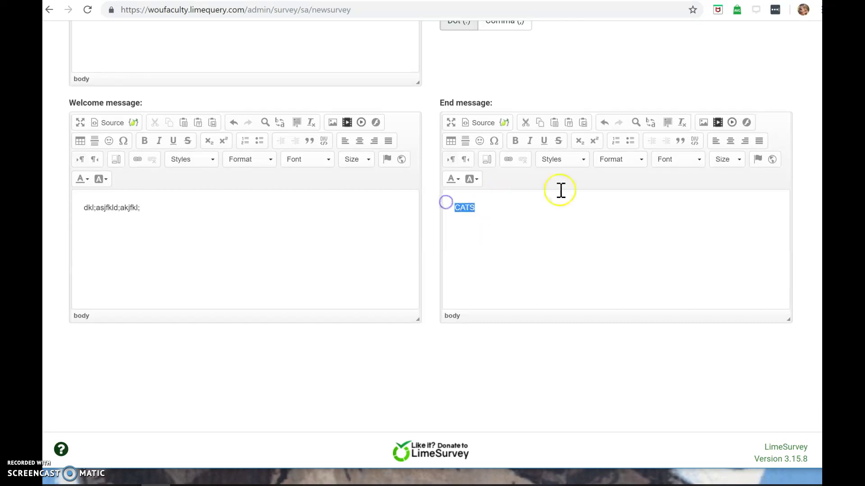
pyautogui.click(633, 161)
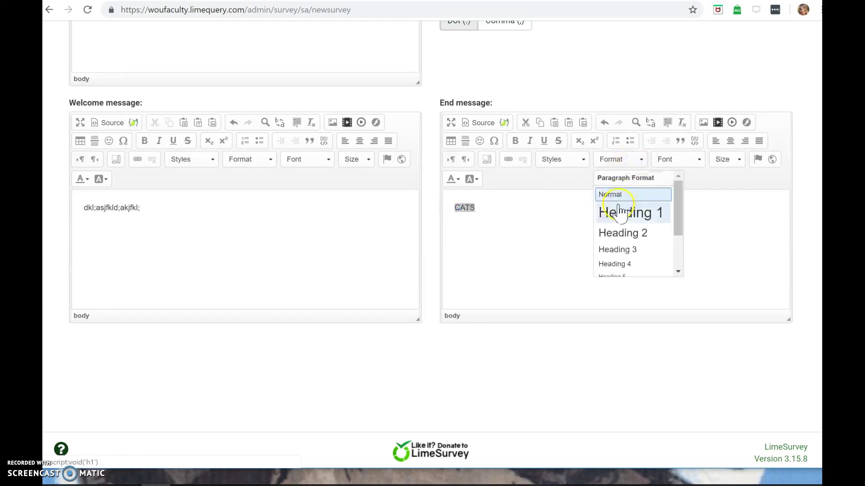
pyautogui.click(680, 162)
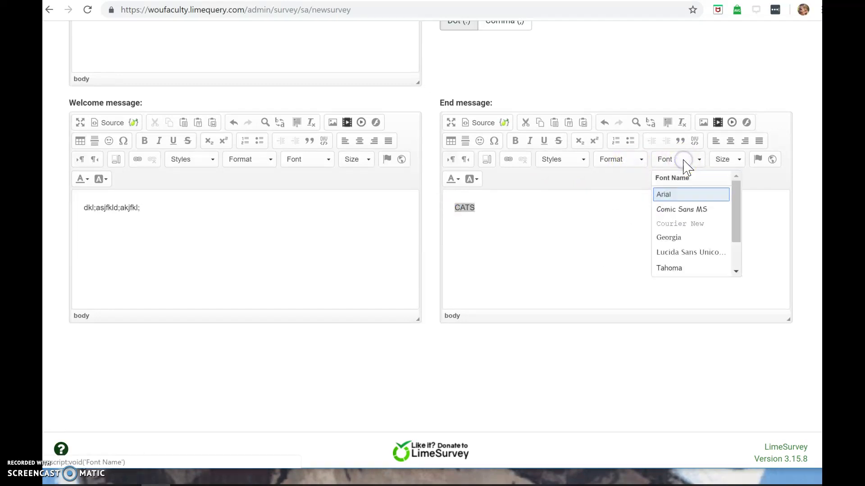
pyautogui.click(684, 210)
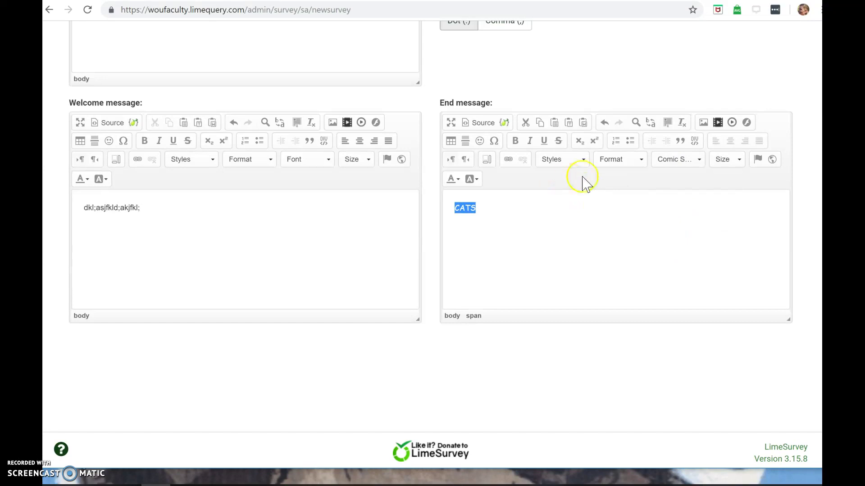
pyautogui.click(735, 161)
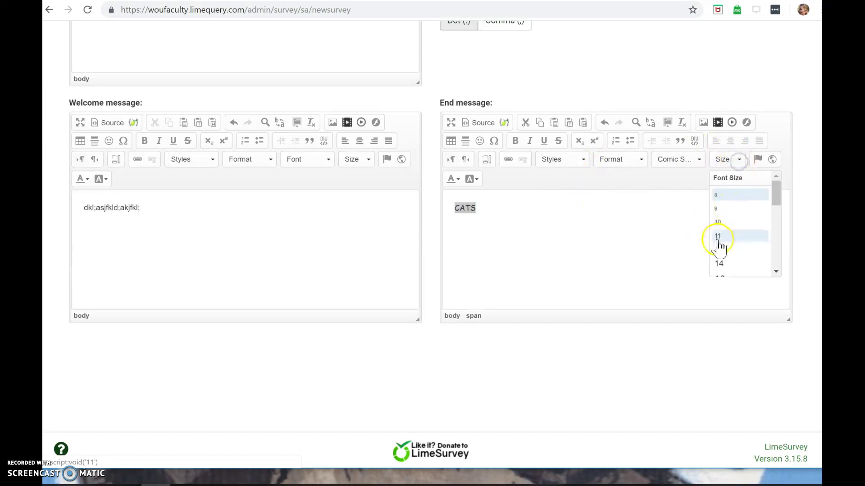
pyautogui.scroll(-5, 776, 275)
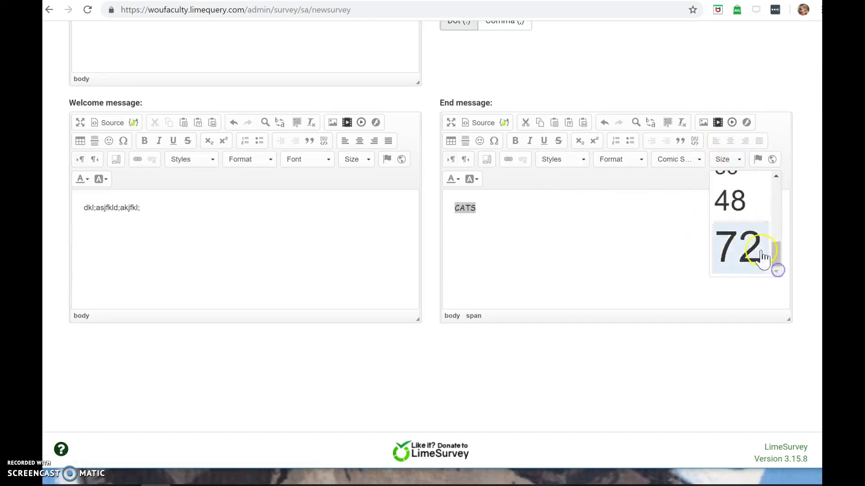
pyautogui.click(759, 243)
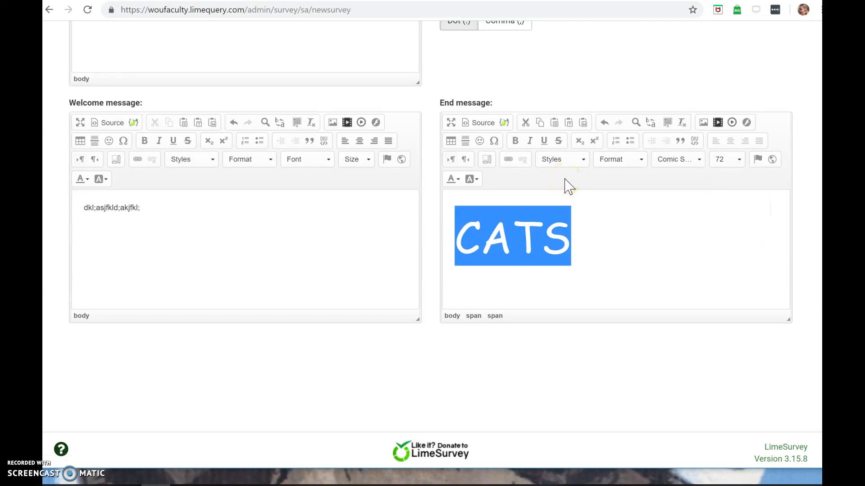
pyautogui.click(457, 179)
pyautogui.click(485, 207)
pyautogui.scroll(3, 505, 308)
pyautogui.scroll(5, 507, 308)
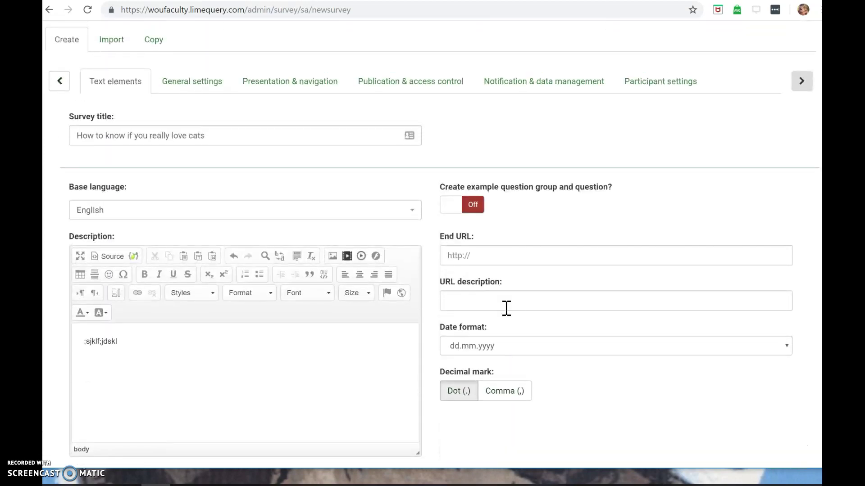
pyautogui.scroll(1, 506, 309)
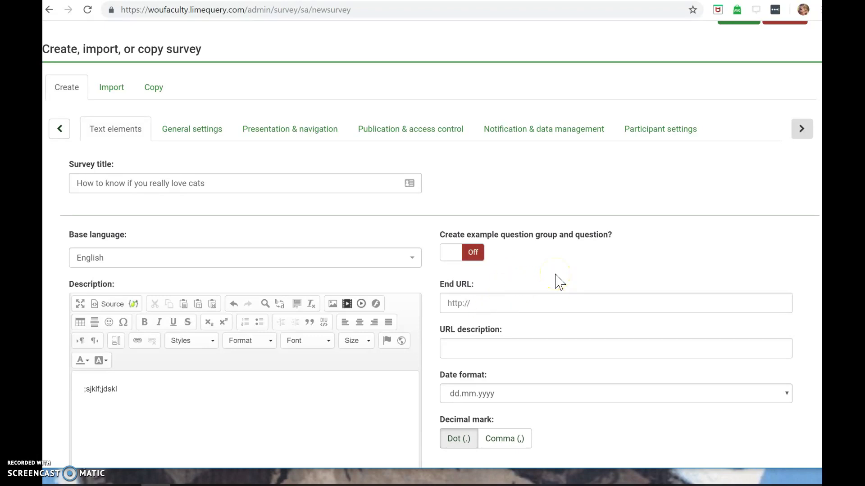
pyautogui.click(499, 306)
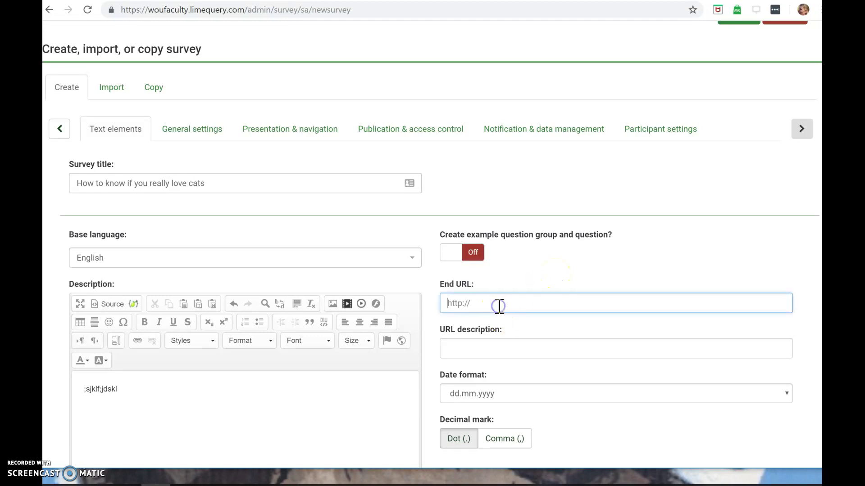
pyautogui.write('www.')
pyautogui.write('icanhascheezburger.com')
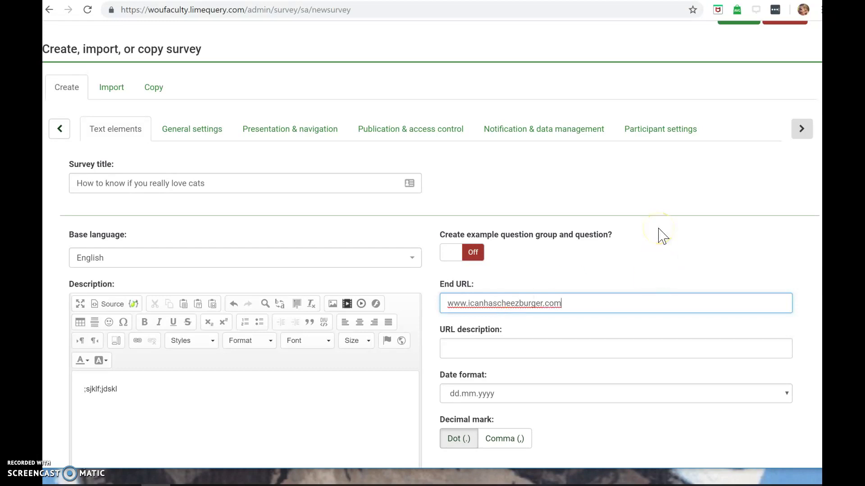
# In General settings, set the survey to show one question at a time
pyautogui.click(193, 135)
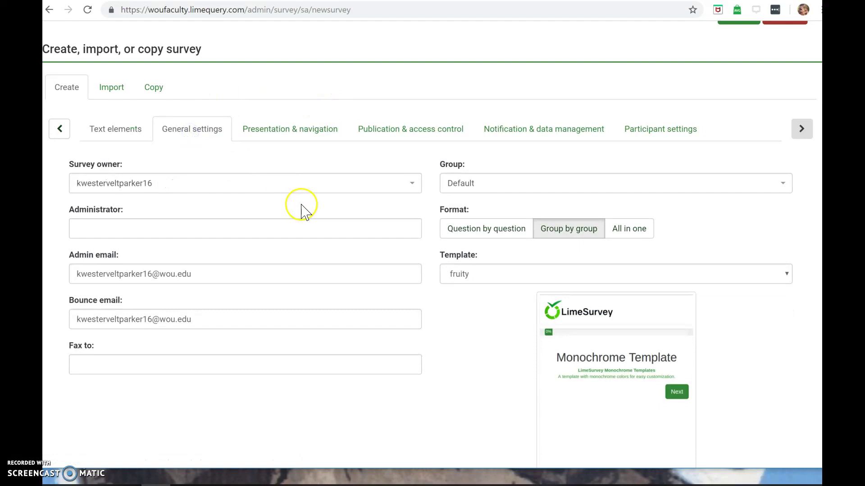
pyautogui.click(509, 232)
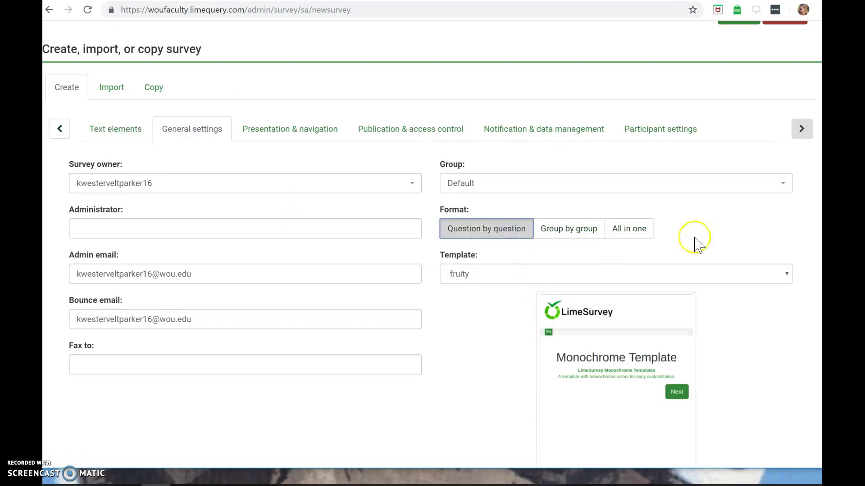
pyautogui.scroll(-1, 711, 240)
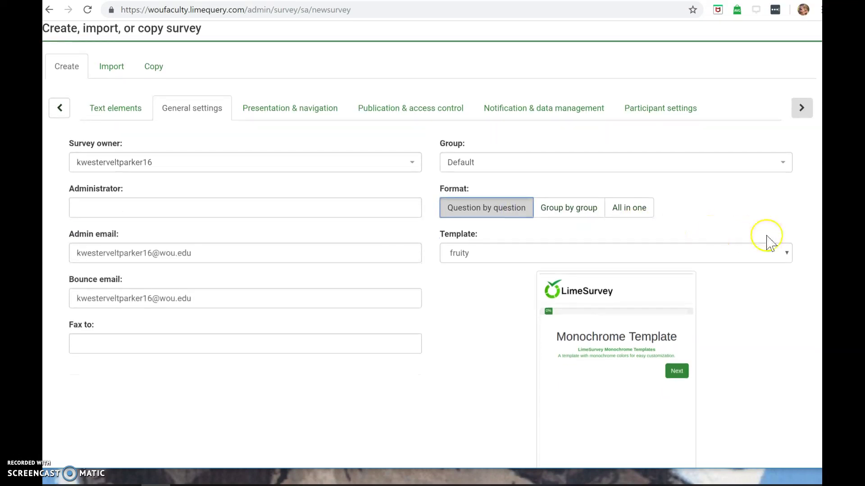
# Try the bootswatch and vanilla templates, then choose fruity as the survey template
pyautogui.click(785, 256)
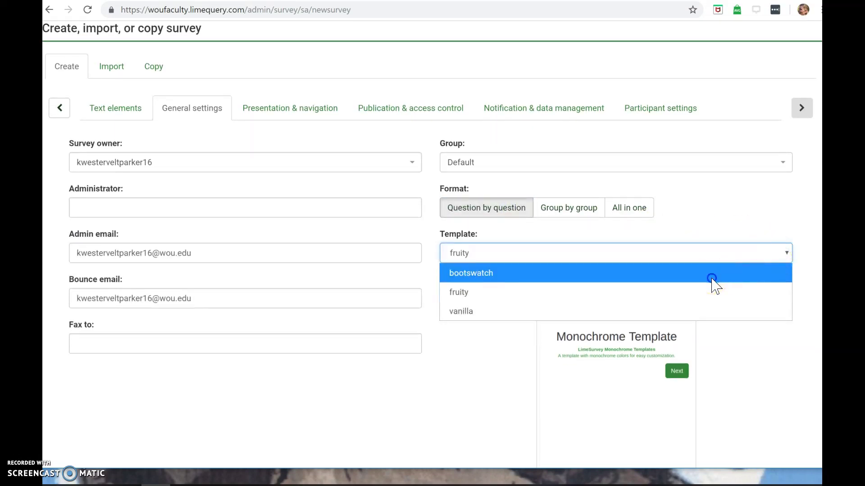
pyautogui.click(712, 277)
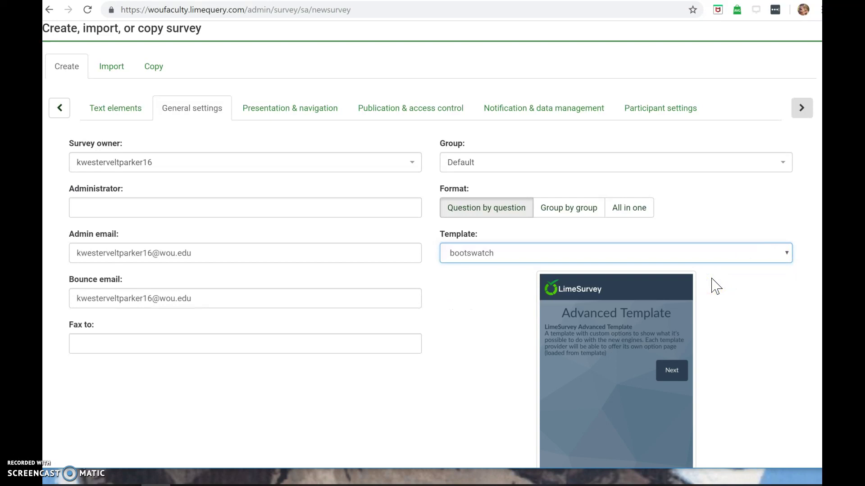
pyautogui.scroll(-1, 757, 305)
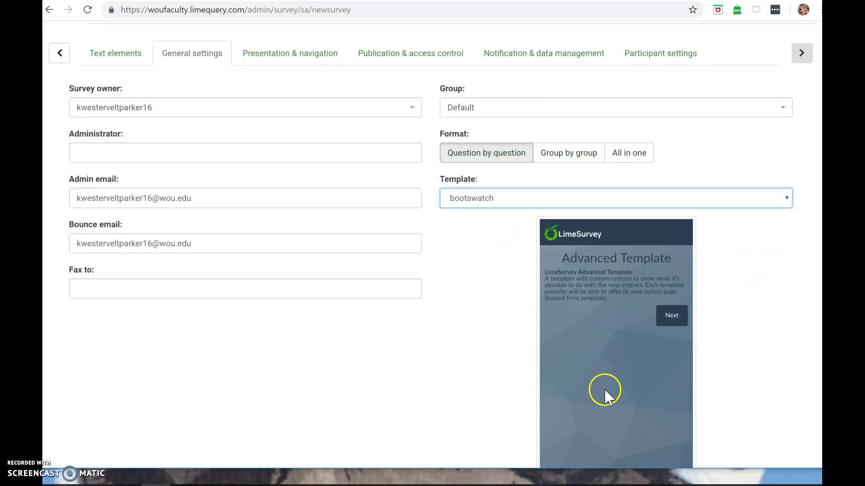
pyautogui.click(787, 199)
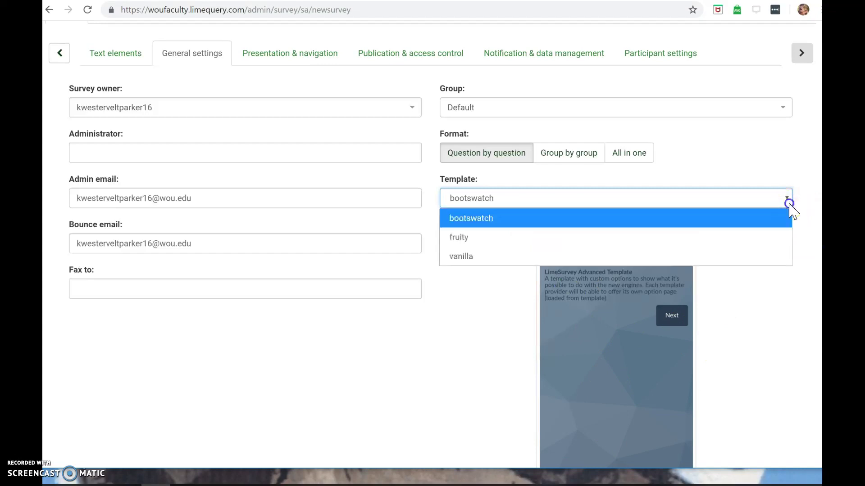
pyautogui.click(735, 253)
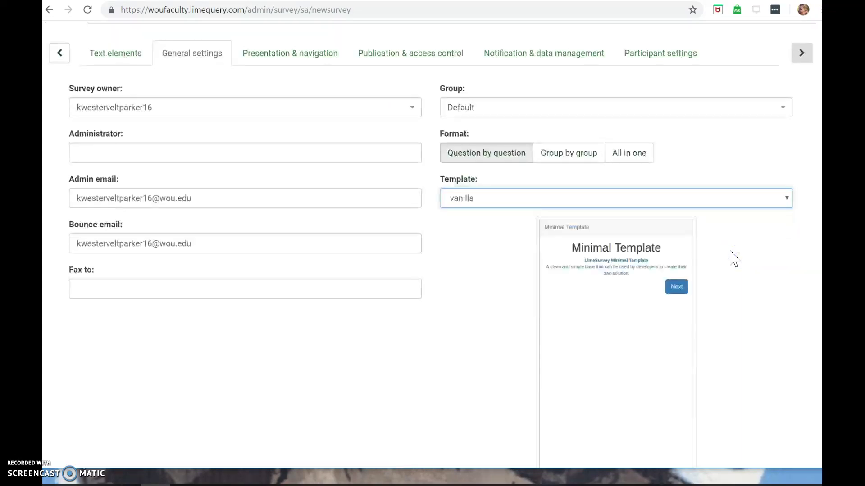
pyautogui.click(783, 198)
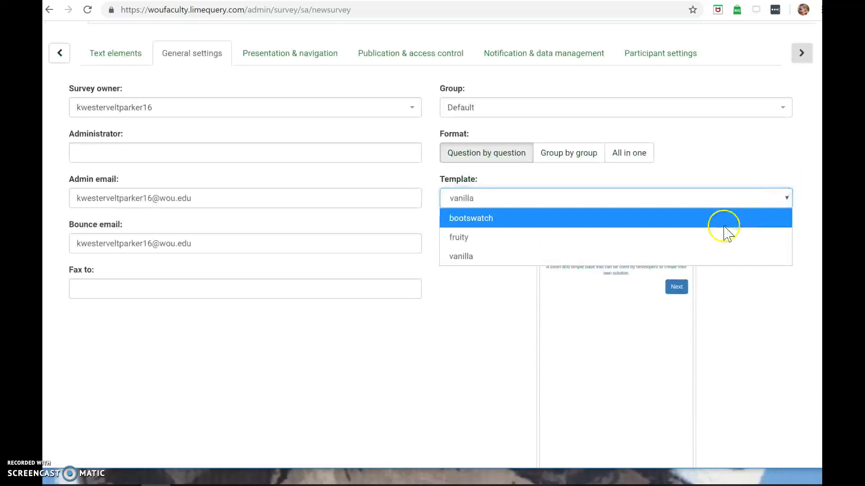
pyautogui.click(715, 238)
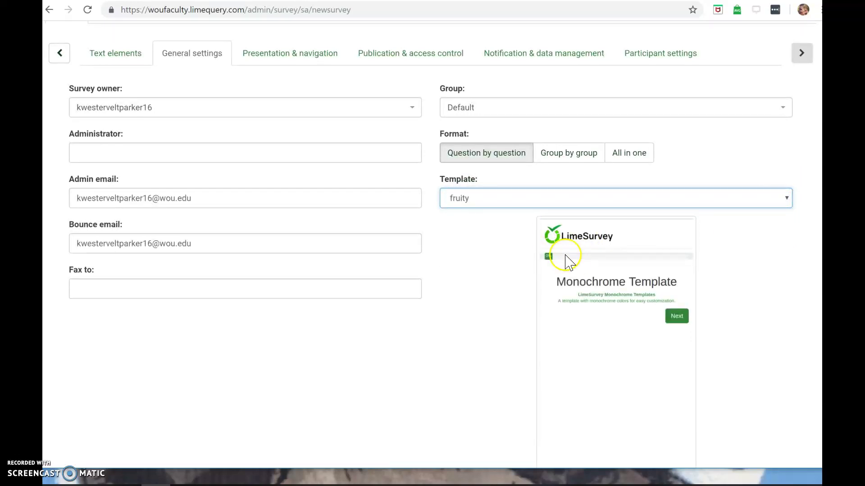
pyautogui.scroll(2, 280, 396)
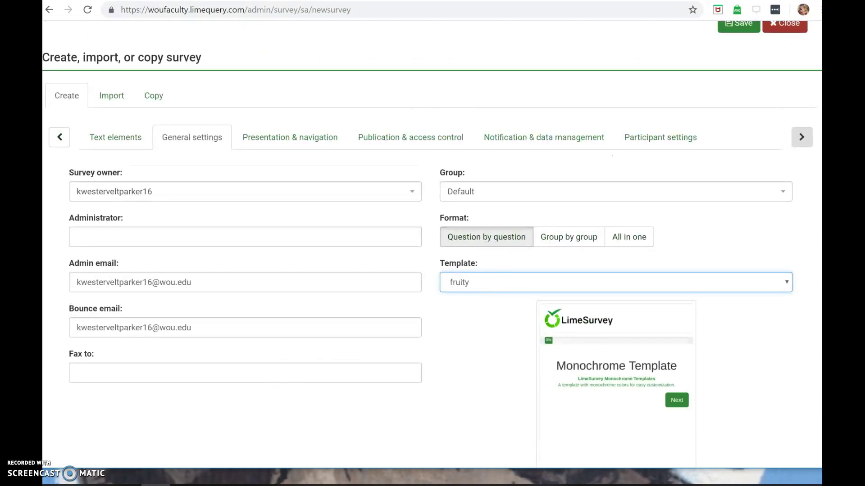
pyautogui.click(290, 153)
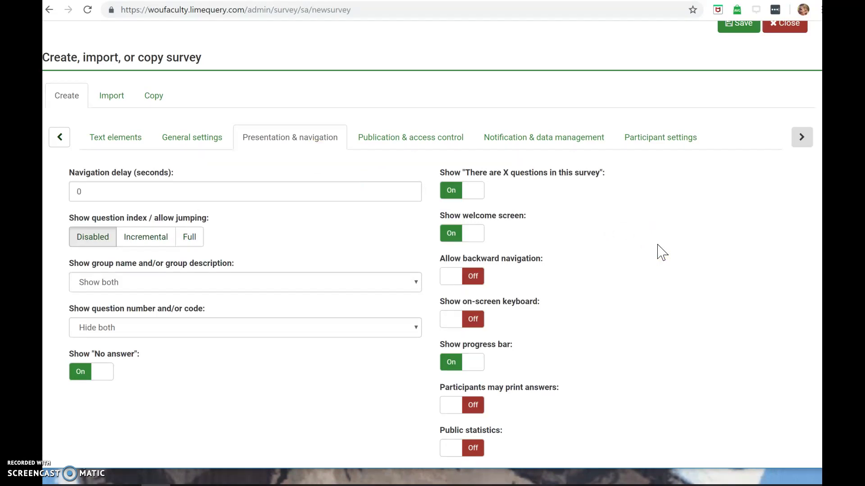
# Browse the publication & access, notification & data management, and participant settings tabs
pyautogui.scroll(-3, 662, 252)
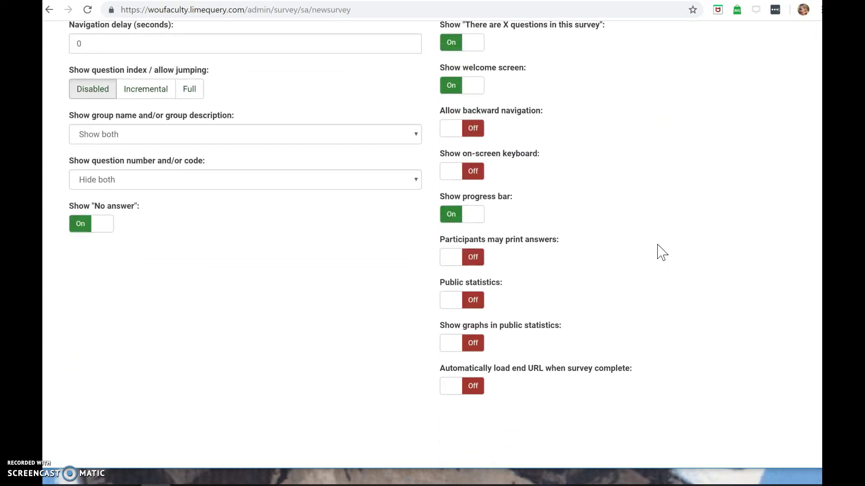
pyautogui.scroll(4, 661, 253)
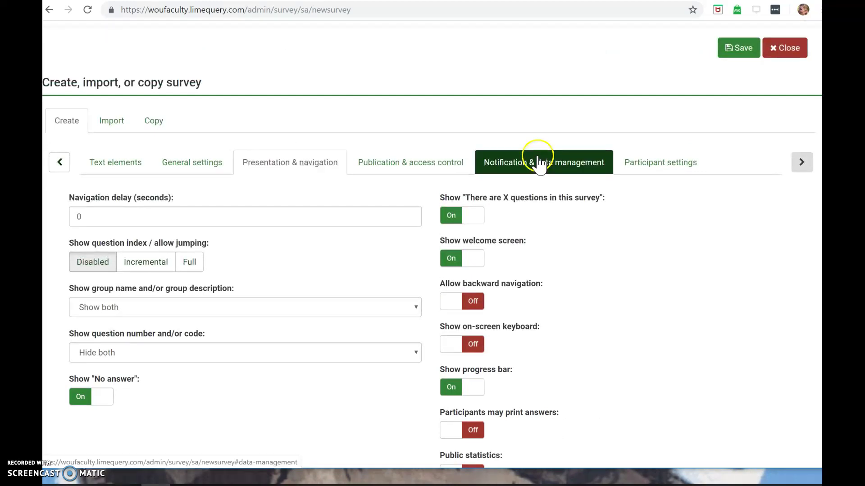
pyautogui.click(403, 164)
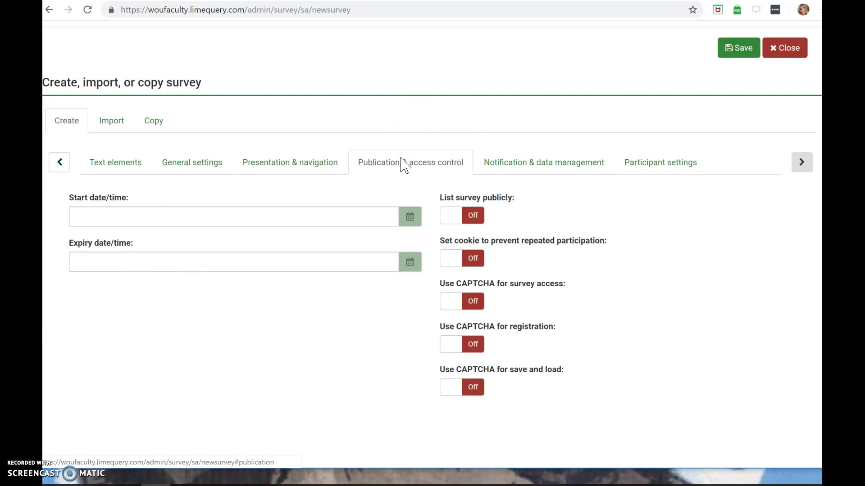
pyautogui.click(504, 172)
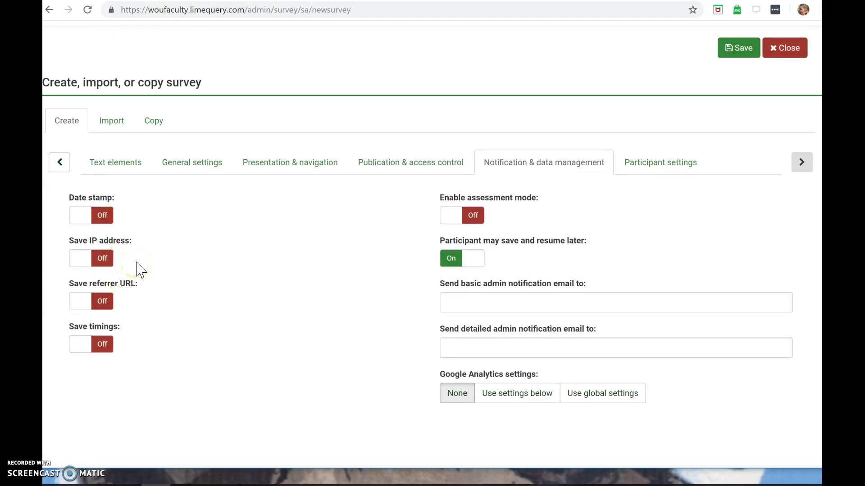
pyautogui.click(675, 165)
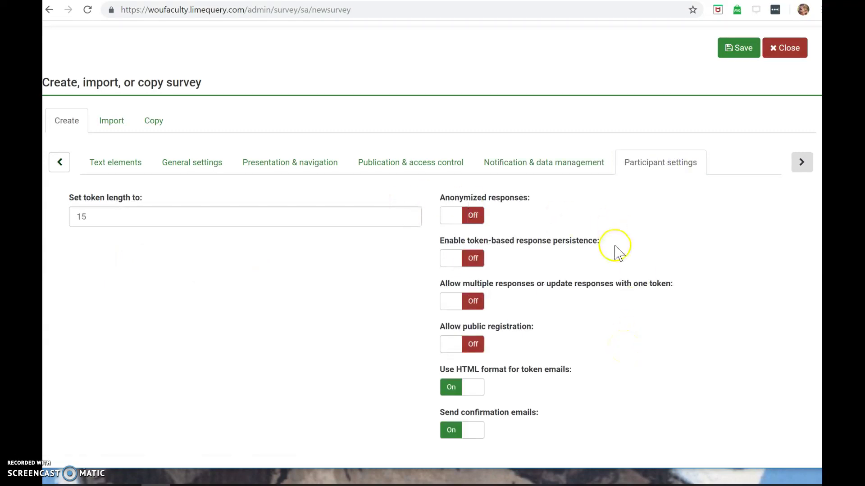
# Save the new survey (ID 996788) from the Text elements tab and dismiss the created notice
pyautogui.click(132, 170)
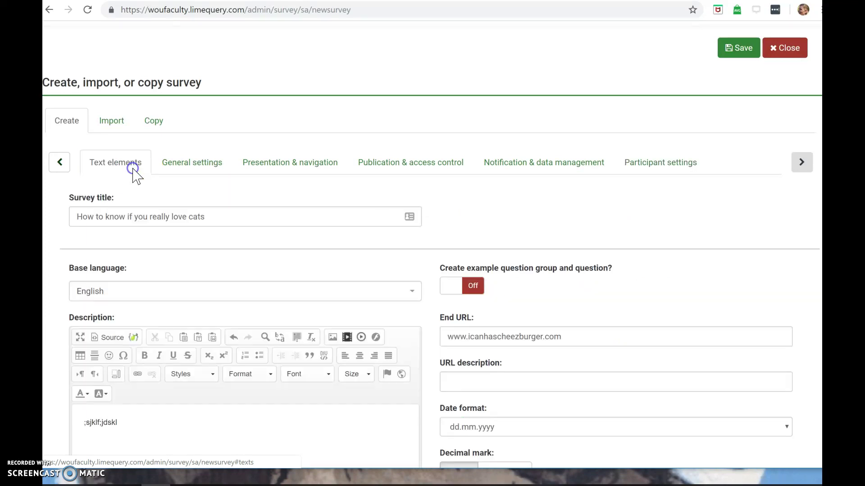
pyautogui.scroll(-3, 536, 216)
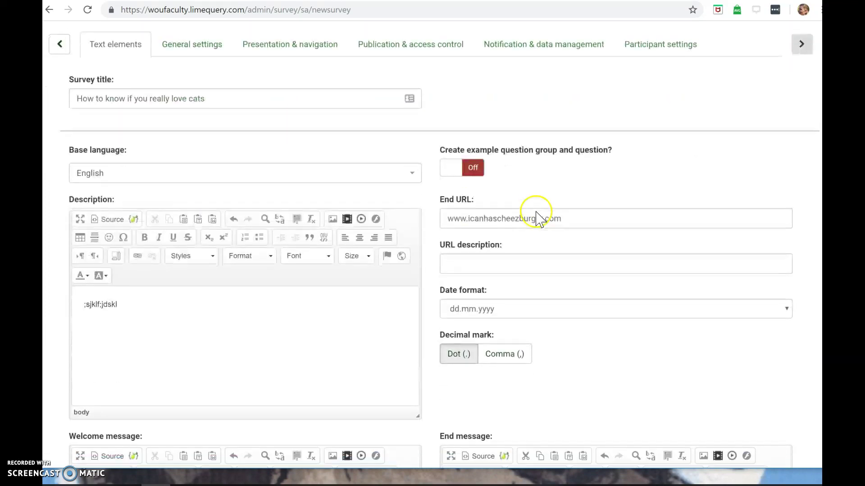
pyautogui.scroll(-1, 536, 212)
pyautogui.scroll(5, 536, 215)
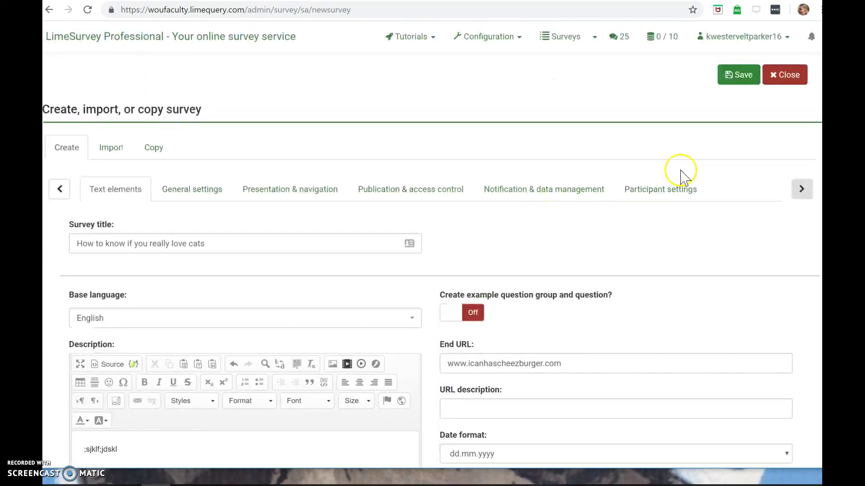
pyautogui.click(745, 74)
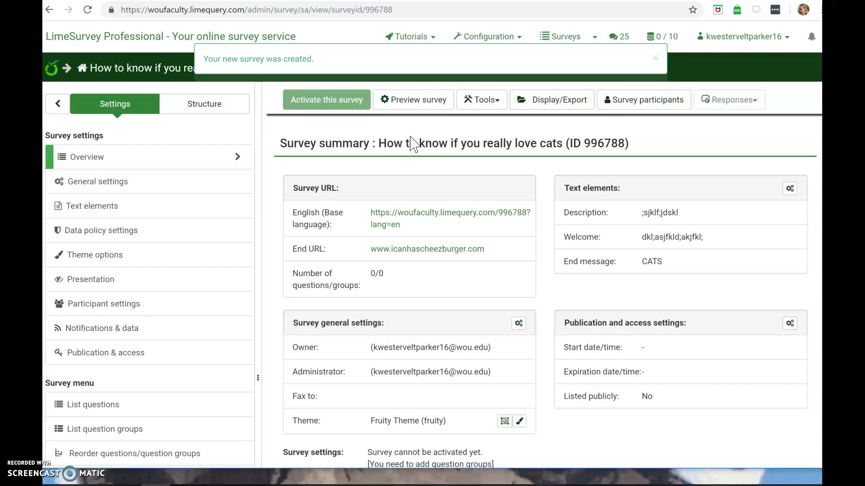
pyautogui.click(315, 182)
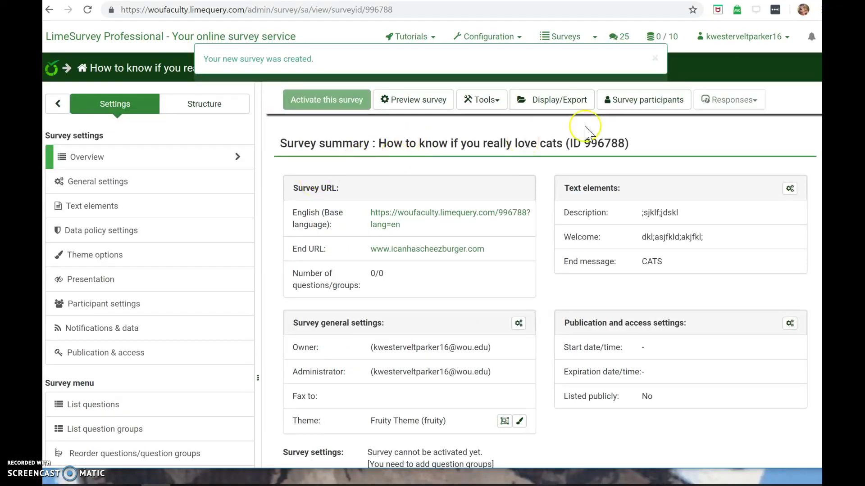
pyautogui.click(655, 57)
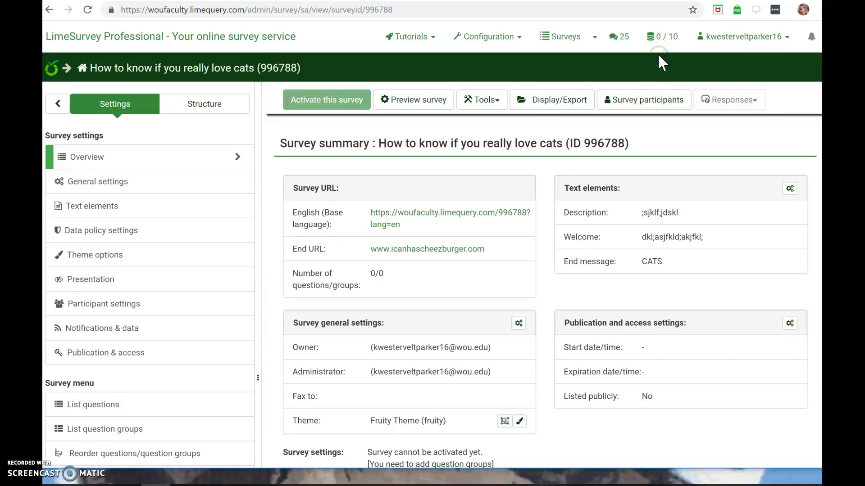
pyautogui.click(419, 163)
pyautogui.scroll(-3, 284, 178)
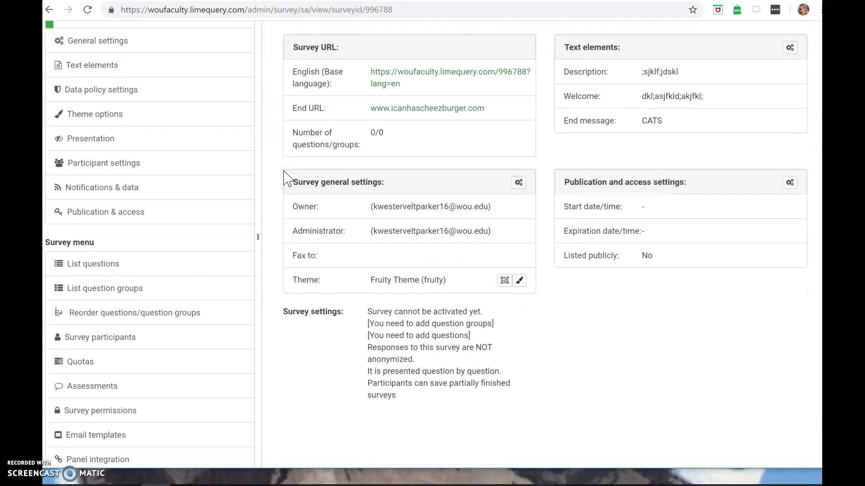
# Add a question group titled 'Cats' with the description 'Cats Cats Cats'
pyautogui.click(108, 291)
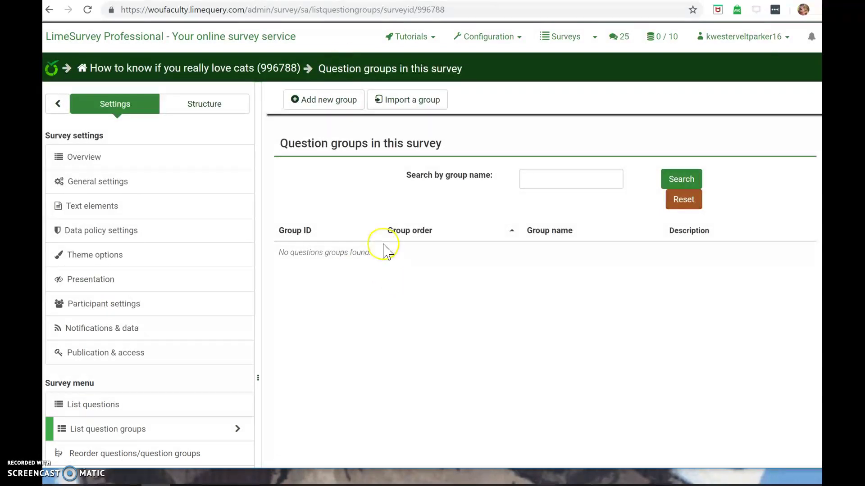
pyautogui.click(341, 107)
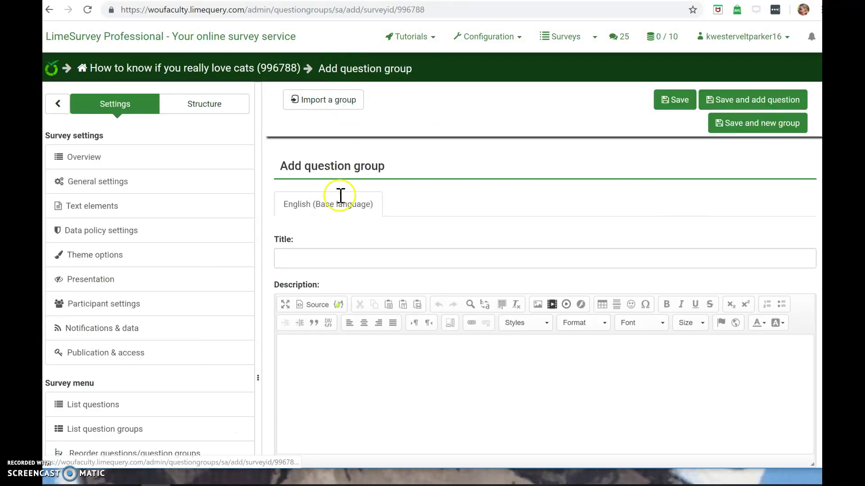
pyautogui.click(349, 260)
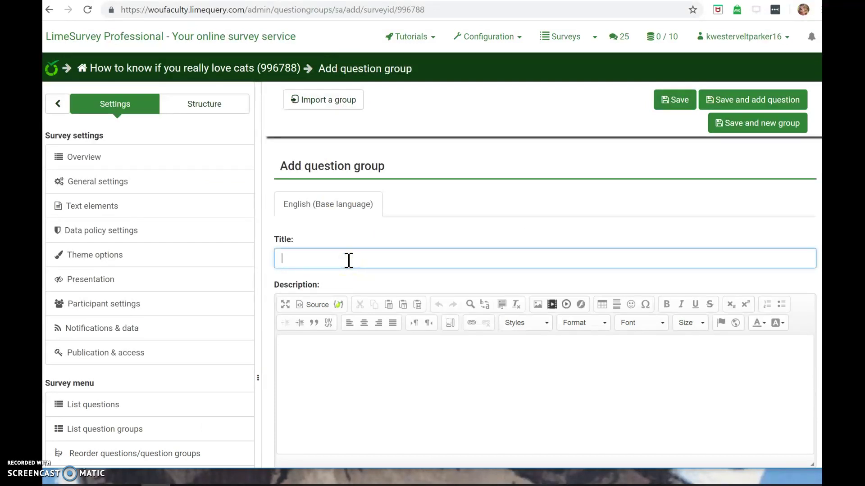
pyautogui.write('Cats')
pyautogui.click(330, 368)
pyautogui.write('Ca')
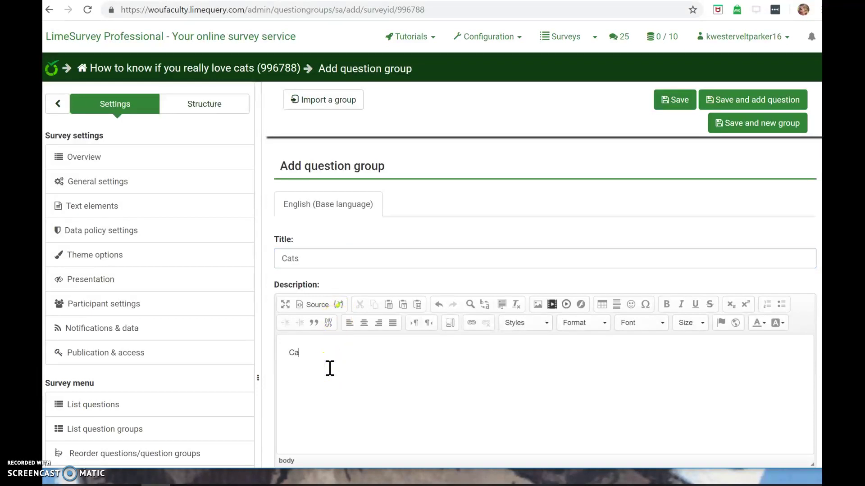
pyautogui.write('ts Cats Cats')
pyautogui.scroll(-1, 330, 369)
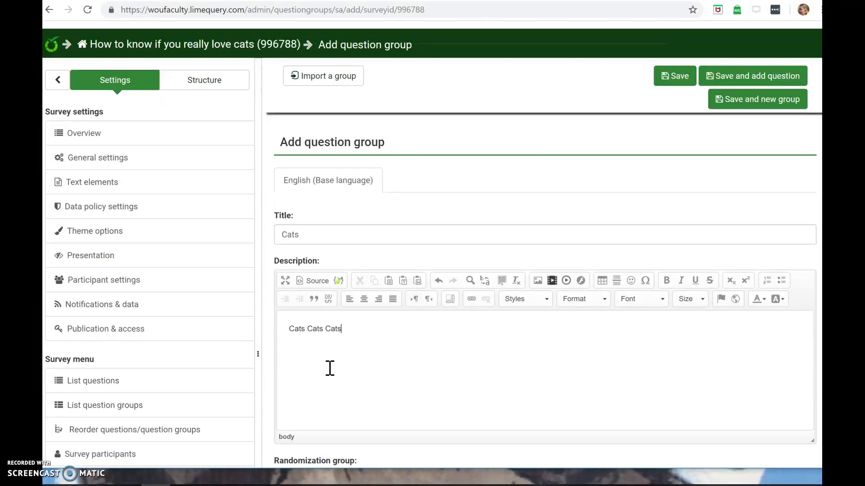
# Save the Cats group and give a new question code C1 and text 'What kind of cat is your favorite cat?'
pyautogui.click(762, 73)
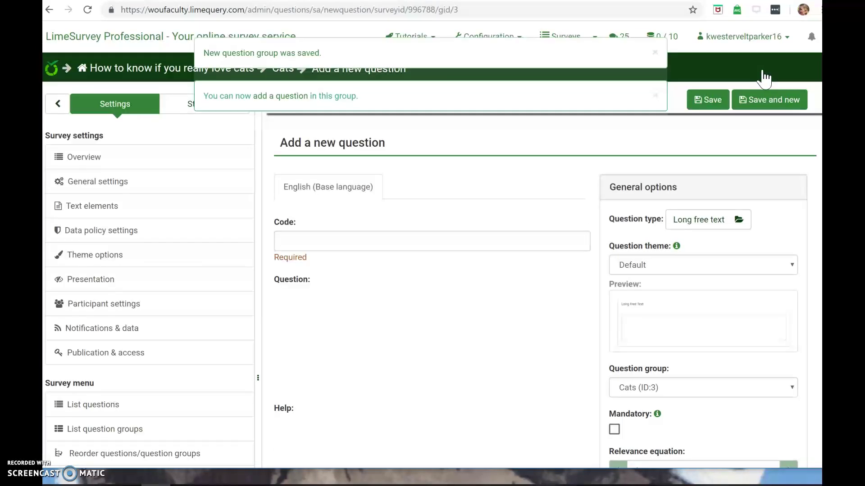
pyautogui.click(344, 244)
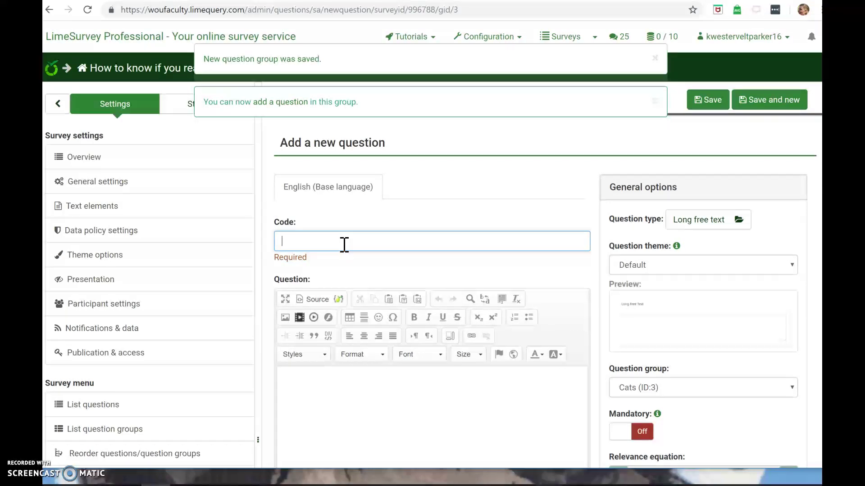
pyautogui.write('C1')
pyautogui.scroll(-2, 376, 253)
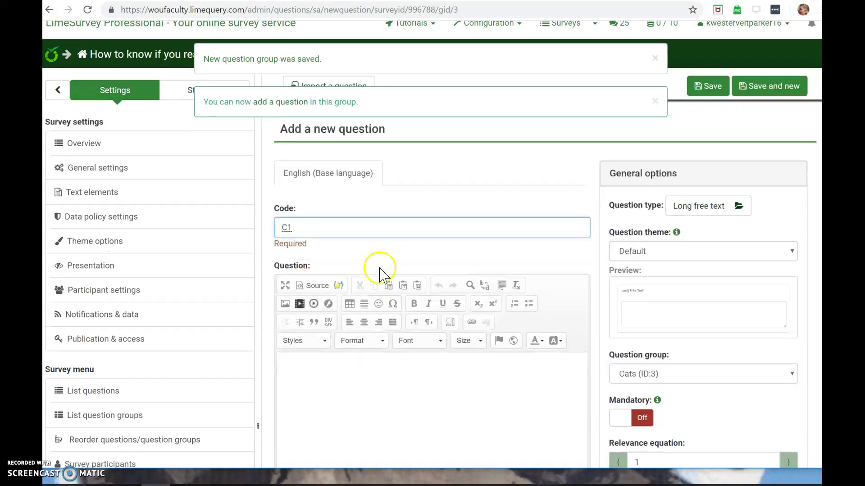
pyautogui.click(365, 308)
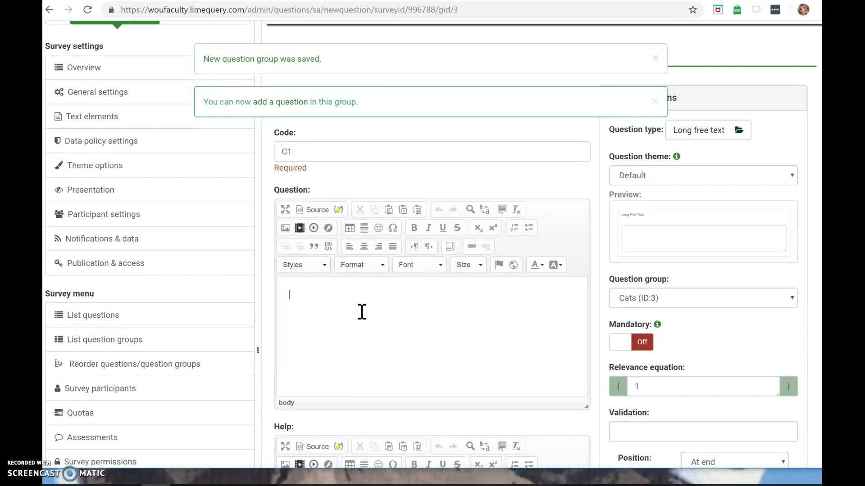
pyautogui.write('What kind of cat ')
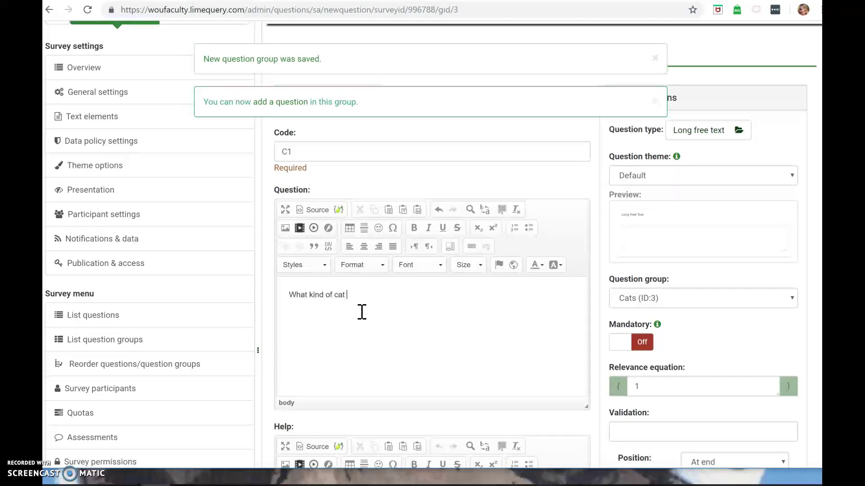
pyautogui.write('is your faco')
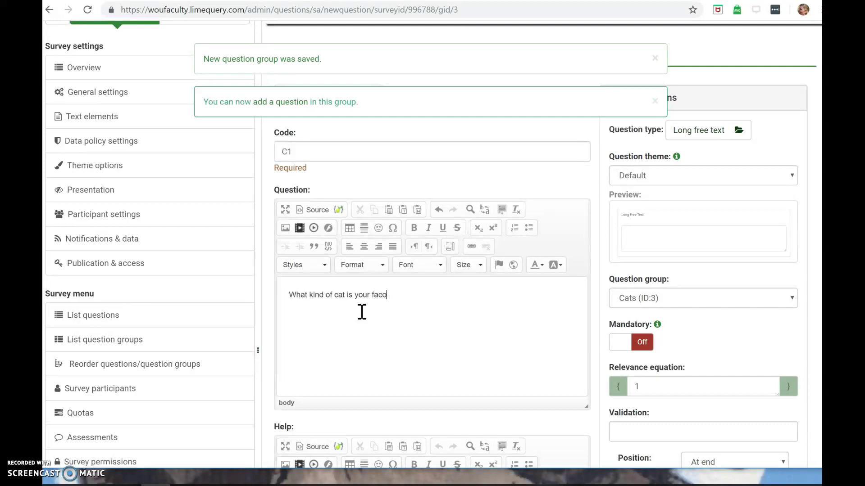
pyautogui.press('BackSpace')
pyautogui.press('BackSpace')
pyautogui.write('vorite cat?')
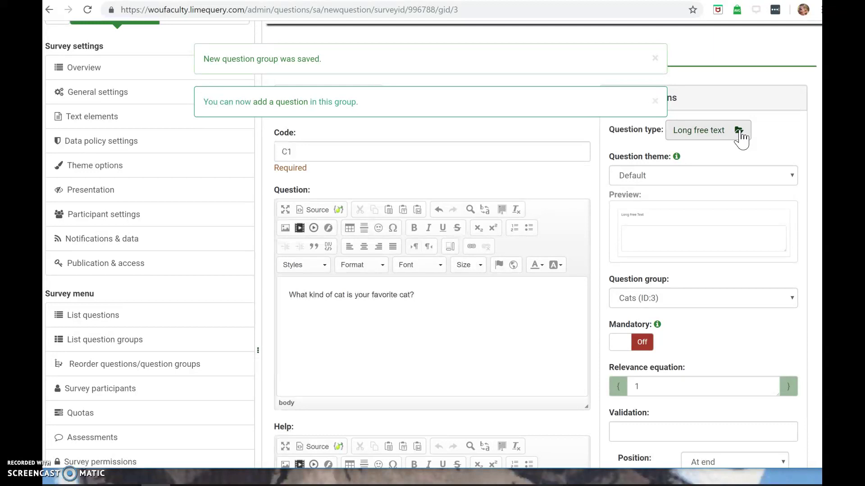
# Open the question-type chooser and try 5 point choice, List (dropdown), List (radio) and List with comment
pyautogui.click(739, 132)
pyautogui.click(317, 269)
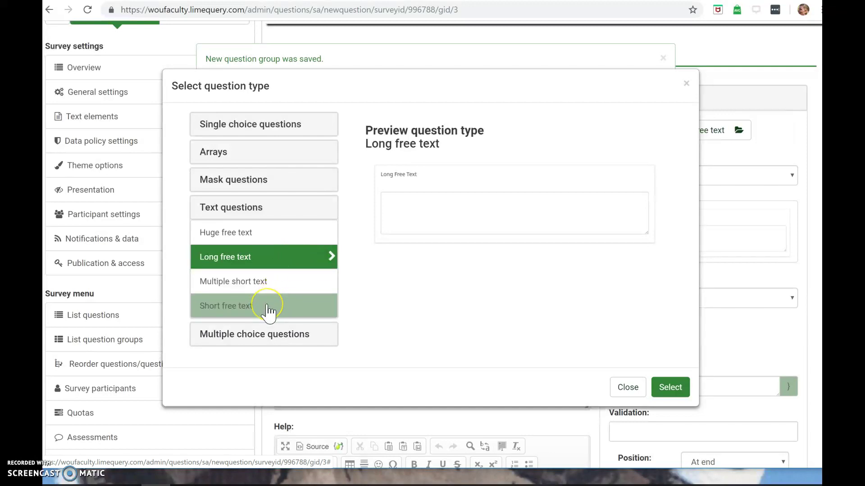
pyautogui.click(272, 253)
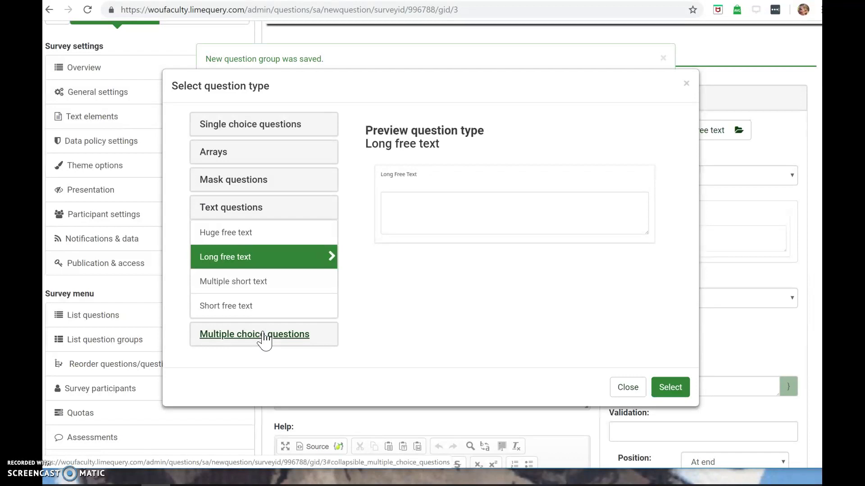
pyautogui.click(285, 126)
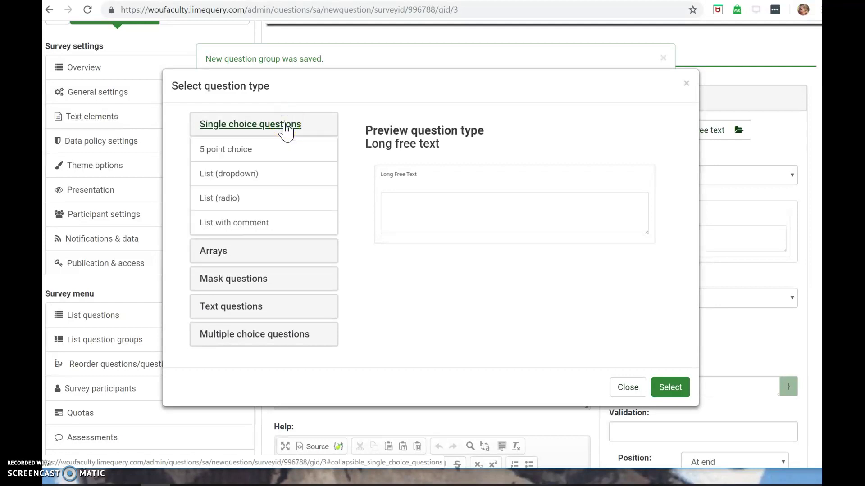
pyautogui.click(258, 156)
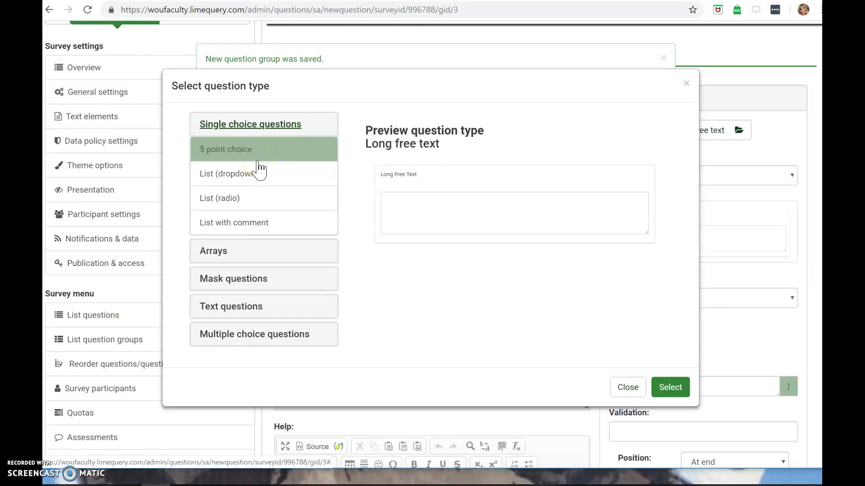
pyautogui.click(256, 179)
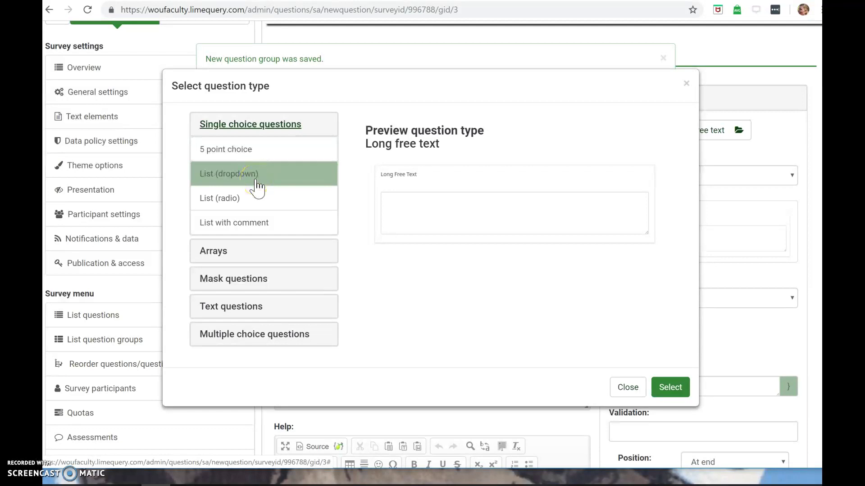
pyautogui.click(243, 199)
pyautogui.click(247, 224)
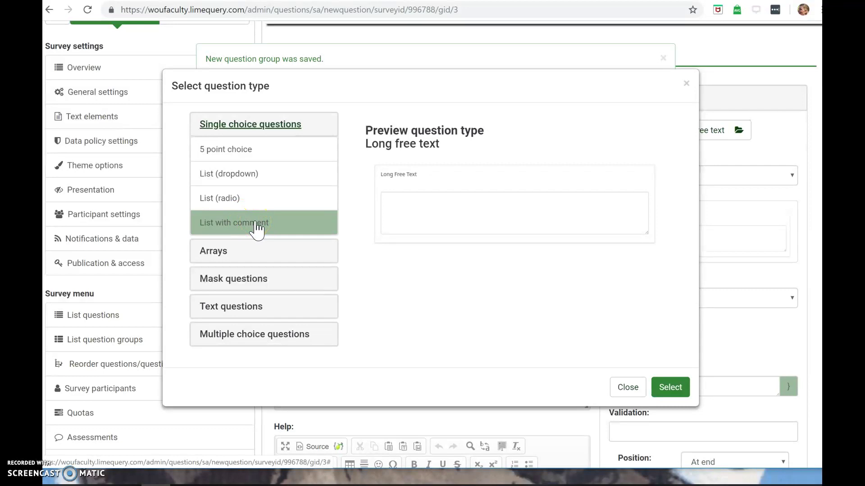
# Expand the array question types, try one, then expand the mask question types
pyautogui.click(223, 253)
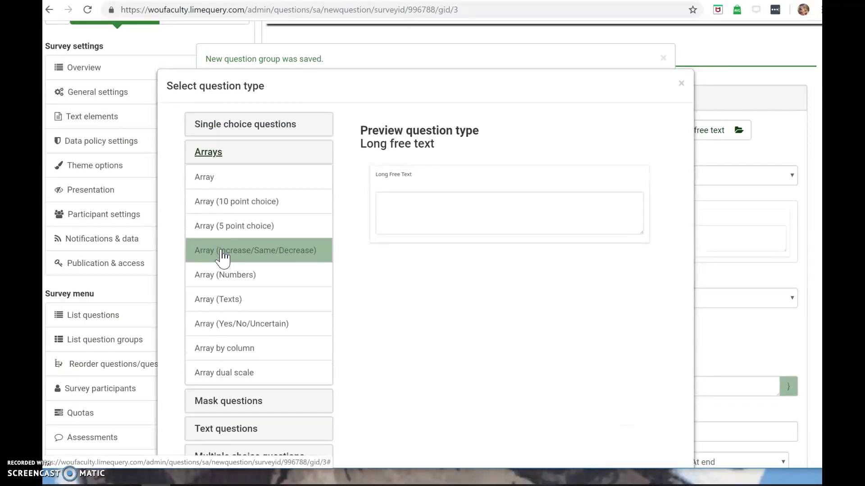
pyautogui.click(295, 211)
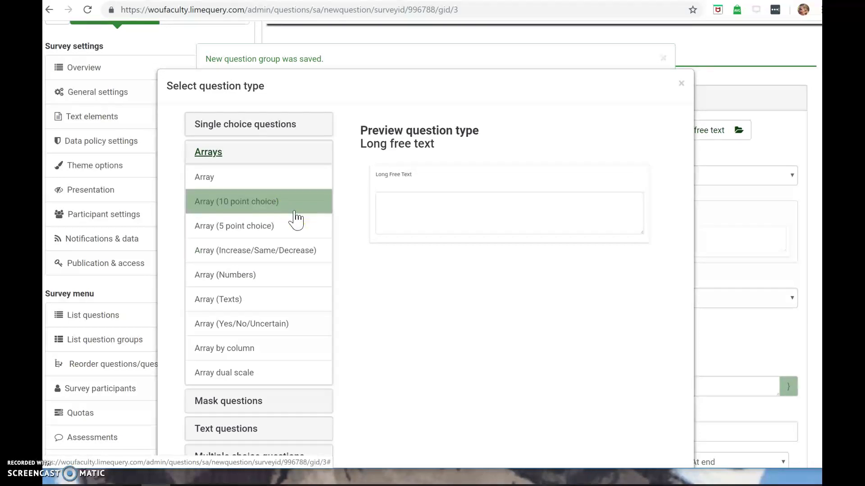
pyautogui.click(210, 153)
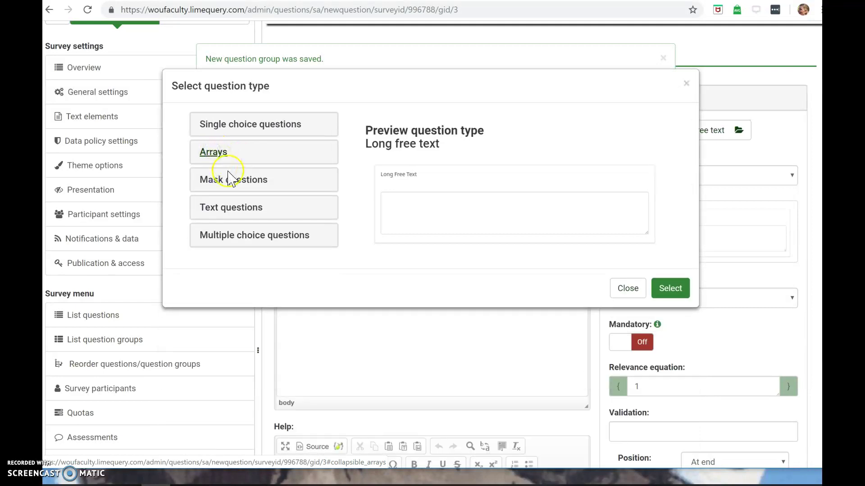
pyautogui.click(225, 180)
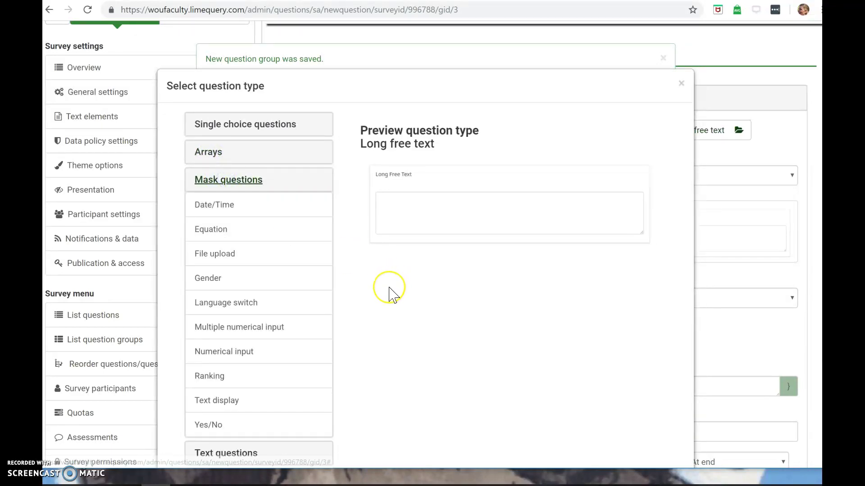
pyautogui.scroll(-1, 393, 295)
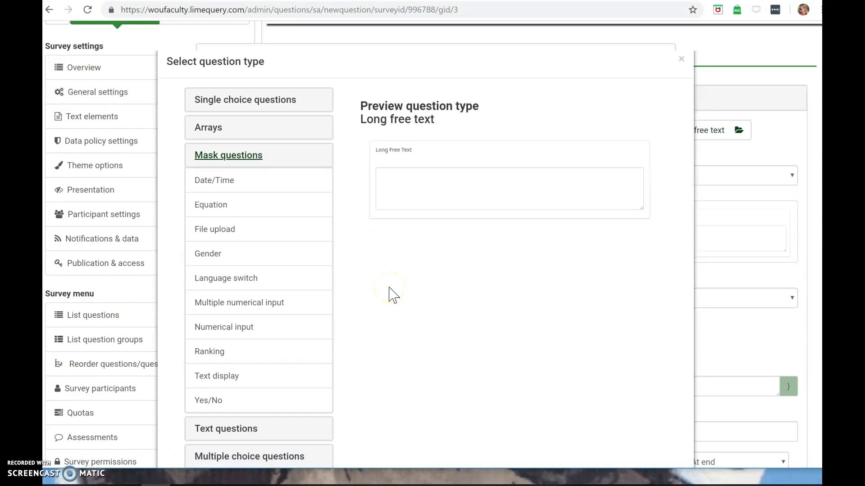
pyautogui.scroll(-1, 394, 296)
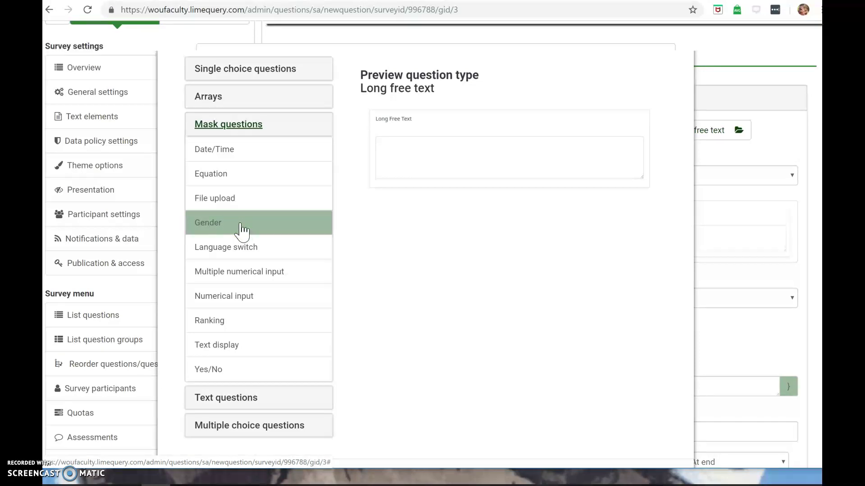
# Try the Gender, Multiple numerical input and Ranking types, then list the text question types
pyautogui.click(250, 275)
pyautogui.click(231, 325)
pyautogui.click(274, 283)
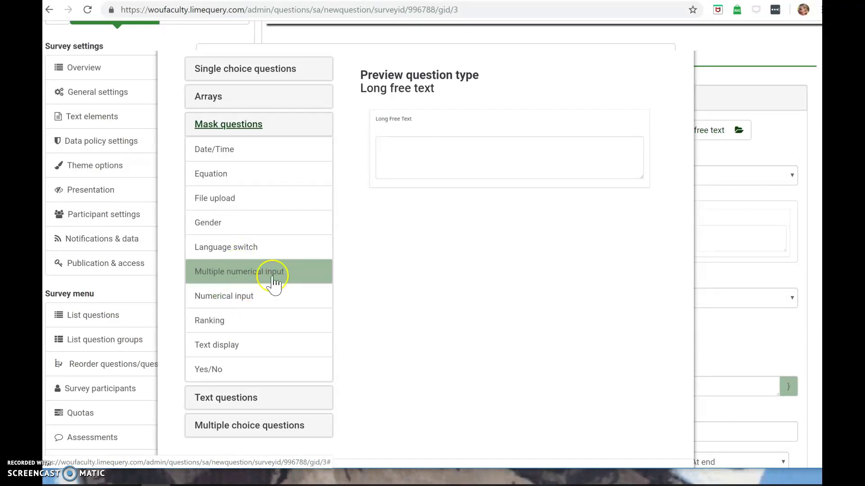
pyautogui.click(226, 326)
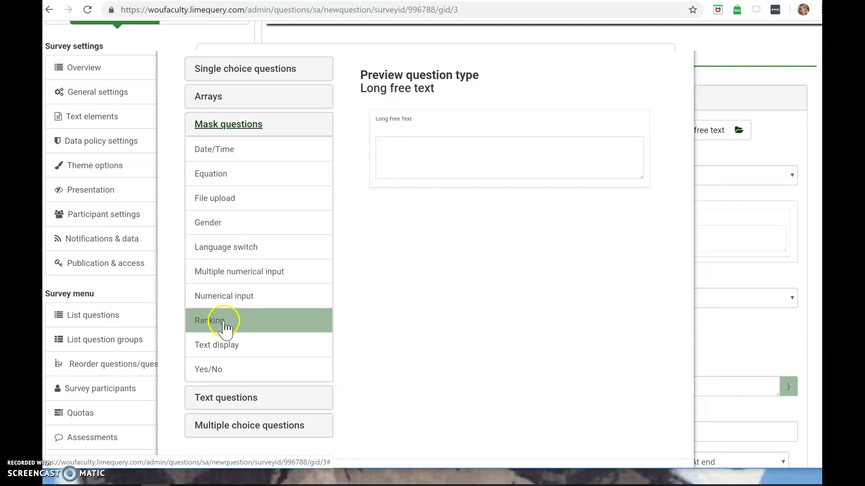
pyautogui.click(228, 225)
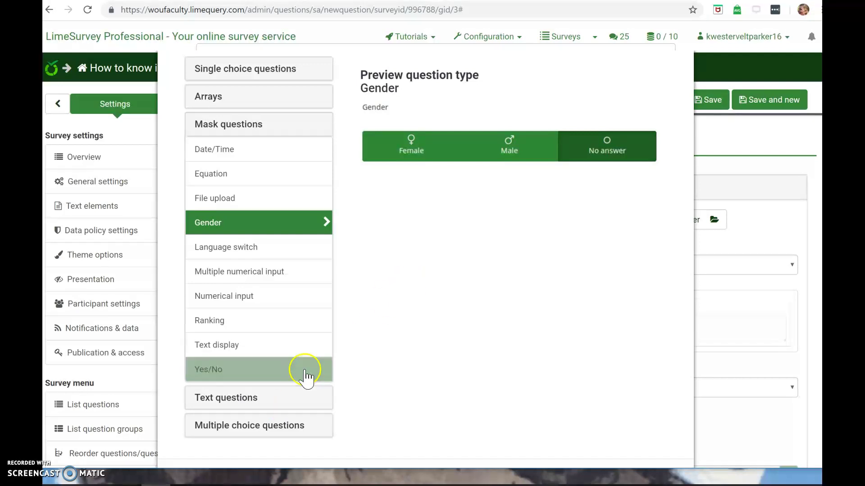
pyautogui.click(242, 398)
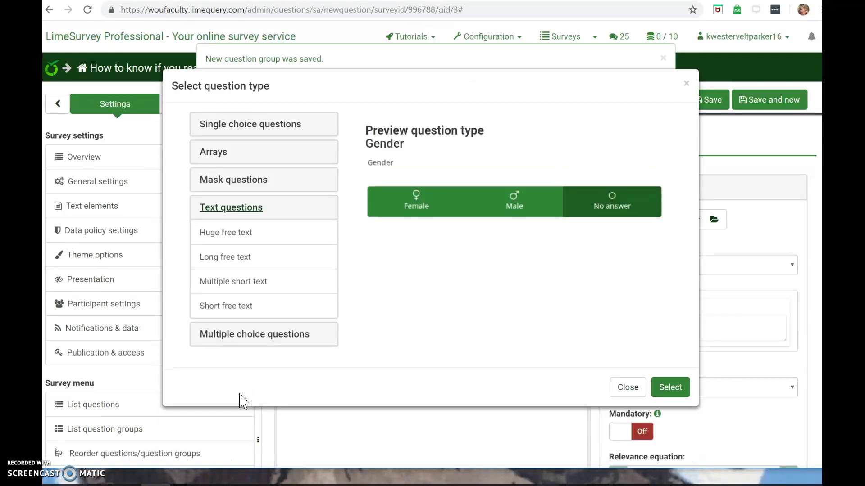
# Set the new question's type to plain Multiple choice
pyautogui.click(274, 340)
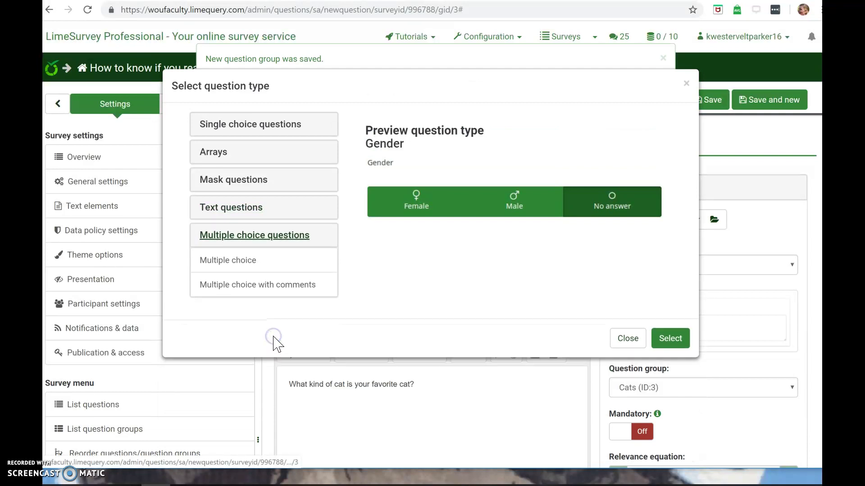
pyautogui.click(262, 290)
pyautogui.click(260, 263)
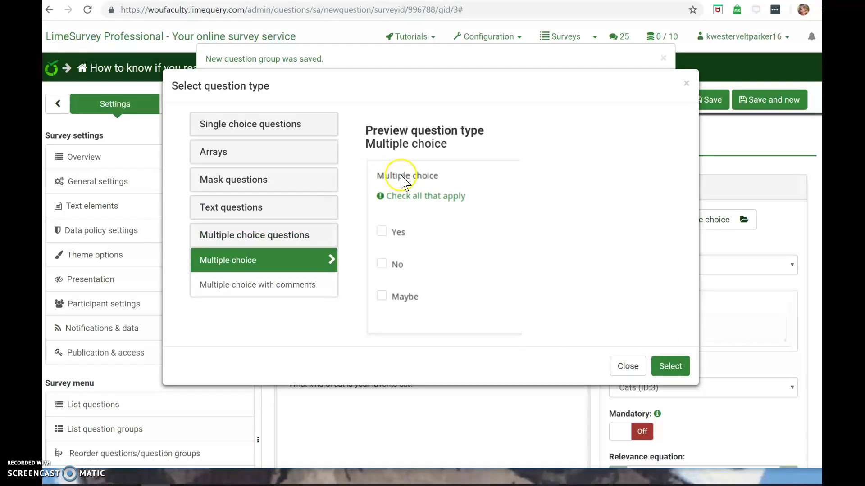
pyautogui.click(669, 368)
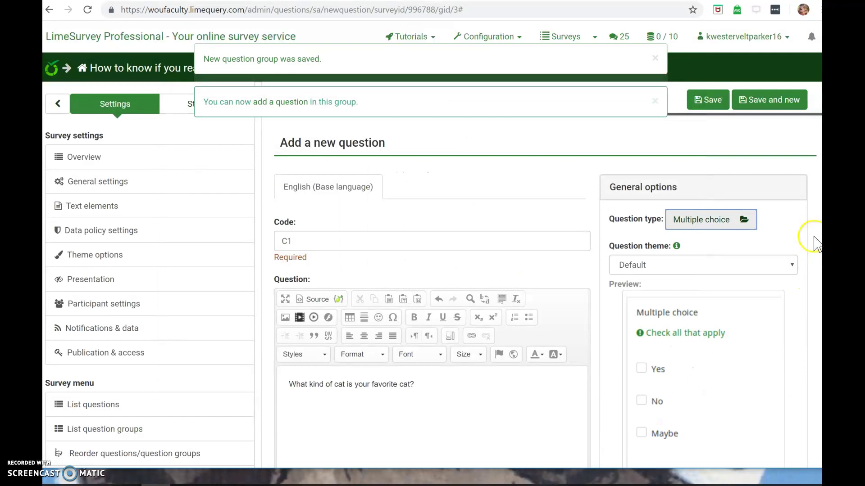
# Save question C1, 'What kind of cat is your favorite cat?', in the Cats group
pyautogui.scroll(-5, 814, 236)
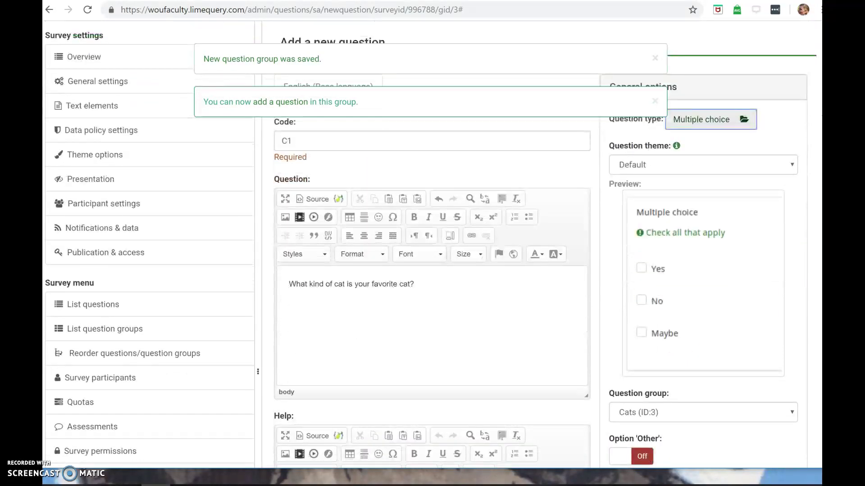
pyautogui.scroll(-8, 431, 244)
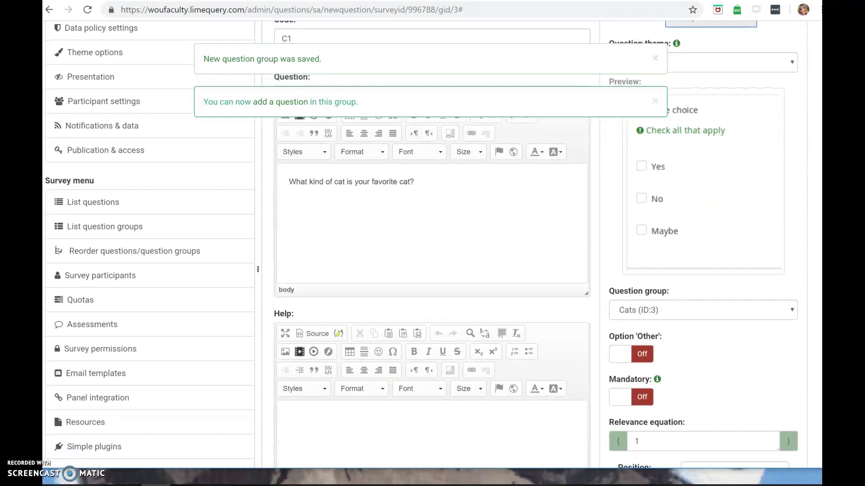
pyautogui.scroll(-4, 816, 380)
pyautogui.scroll(17, 807, 251)
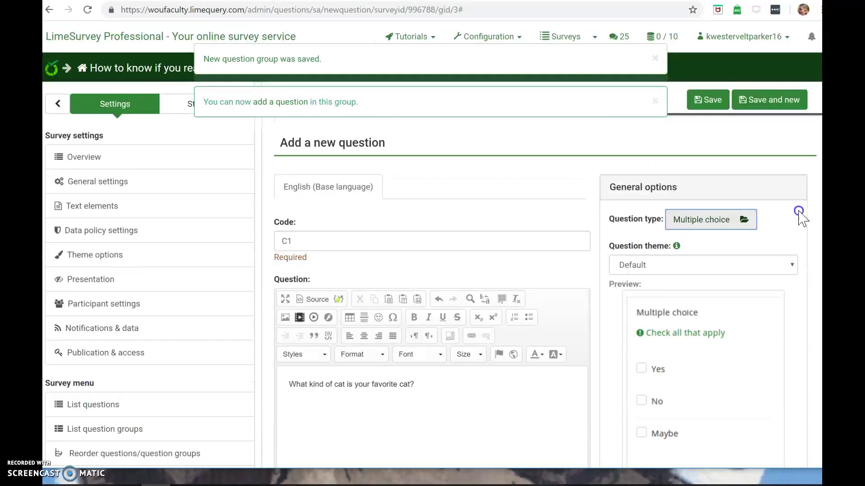
pyautogui.click(702, 107)
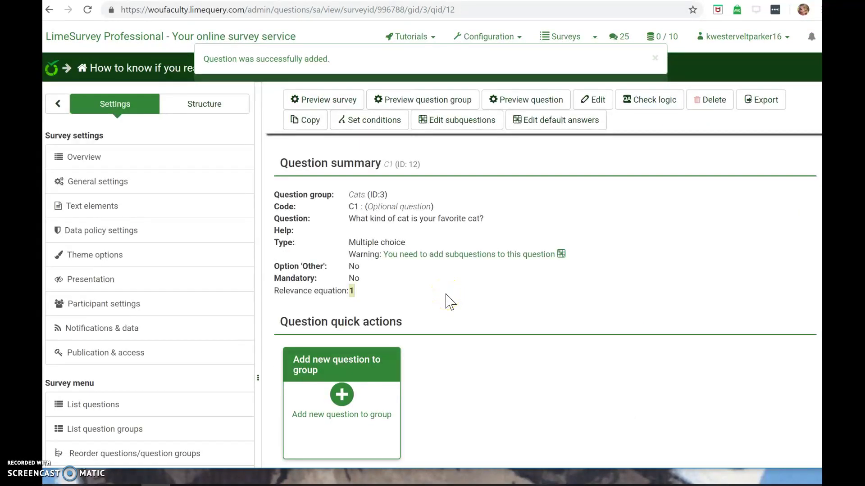
# Add the first two subquestions to C1: Tabby and Siamese
pyautogui.click(465, 258)
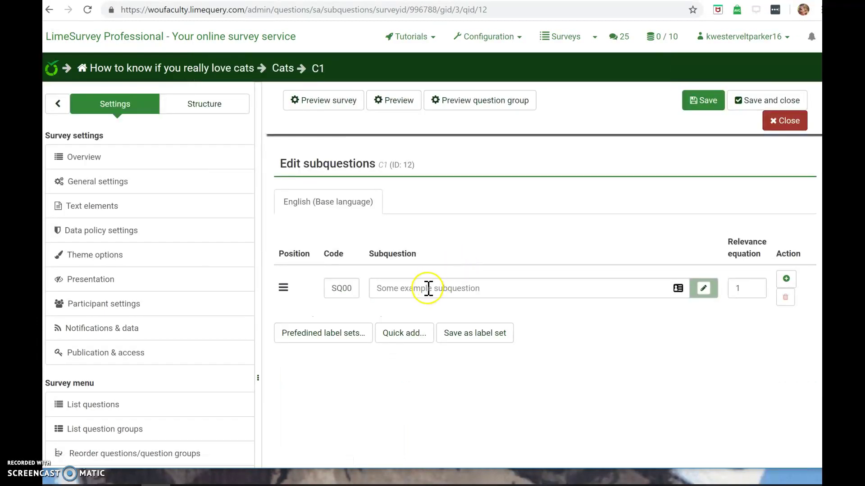
pyautogui.click(428, 289)
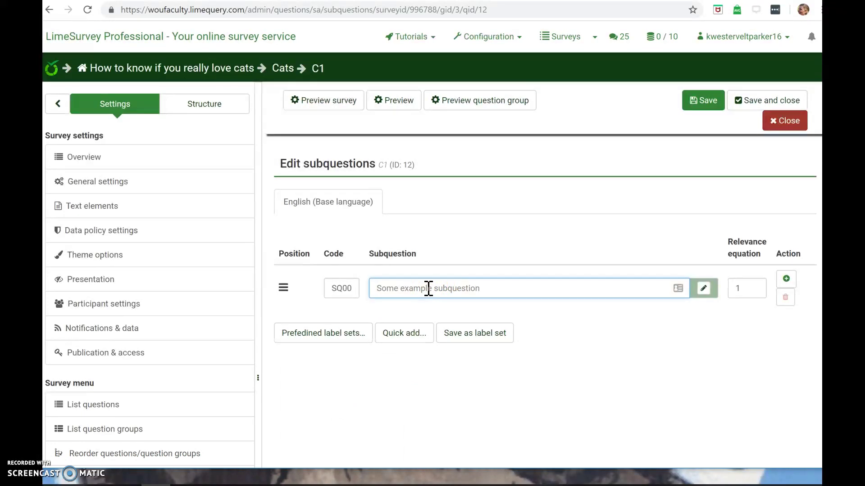
pyautogui.write('Tabby')
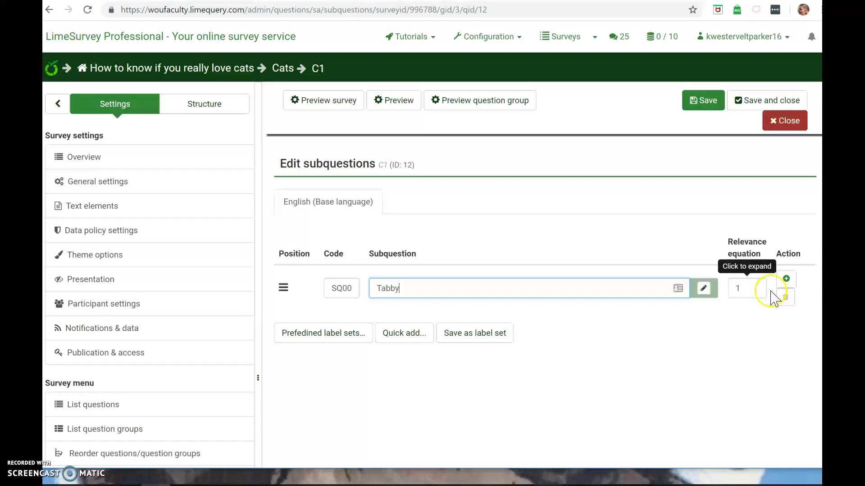
pyautogui.click(786, 279)
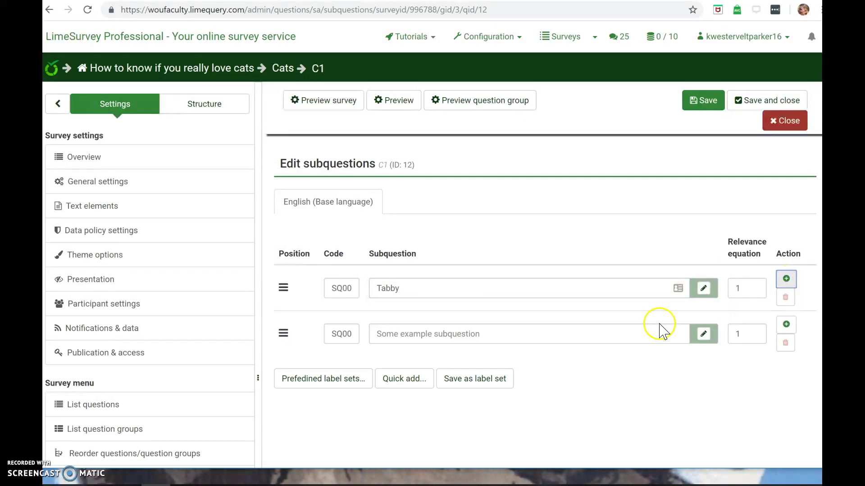
pyautogui.click(654, 335)
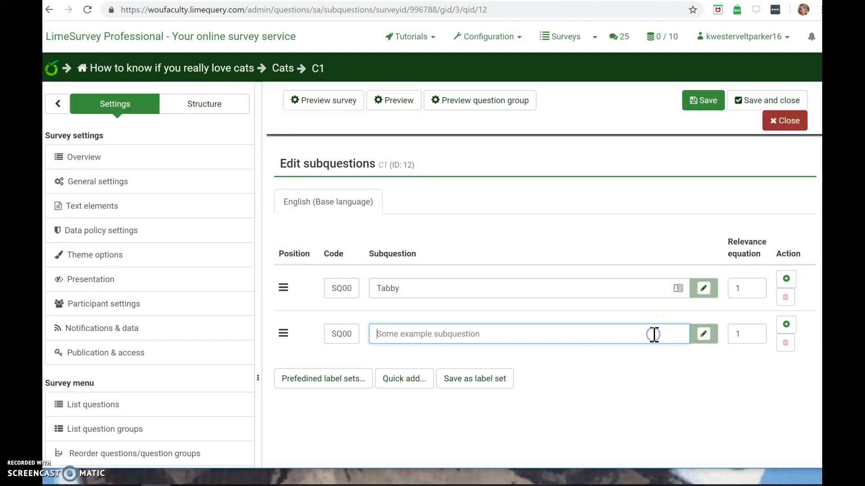
pyautogui.write('Siamese')
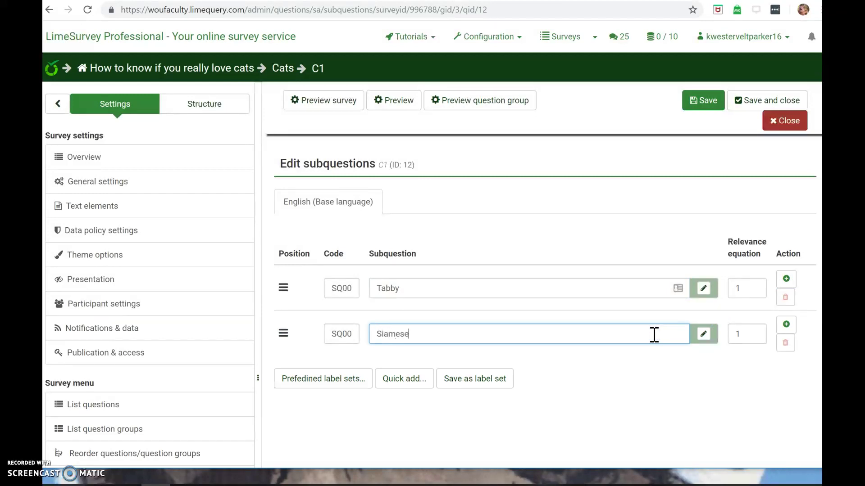
# Add Maine Coon and Calico subquestions, then save all four answer options
pyautogui.click(786, 325)
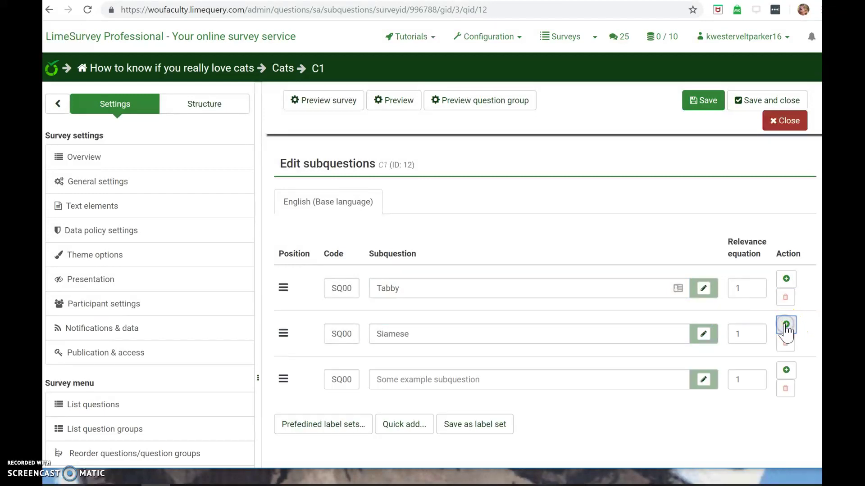
pyautogui.click(554, 382)
pyautogui.write('M')
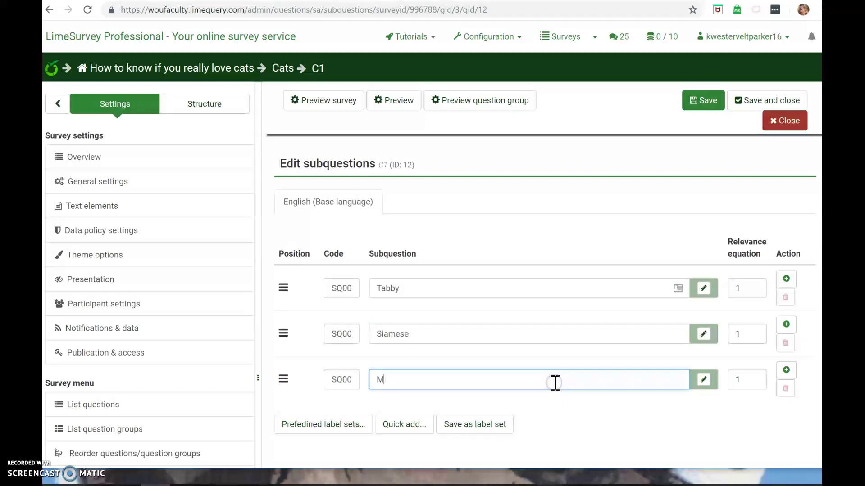
pyautogui.write('aine Coon')
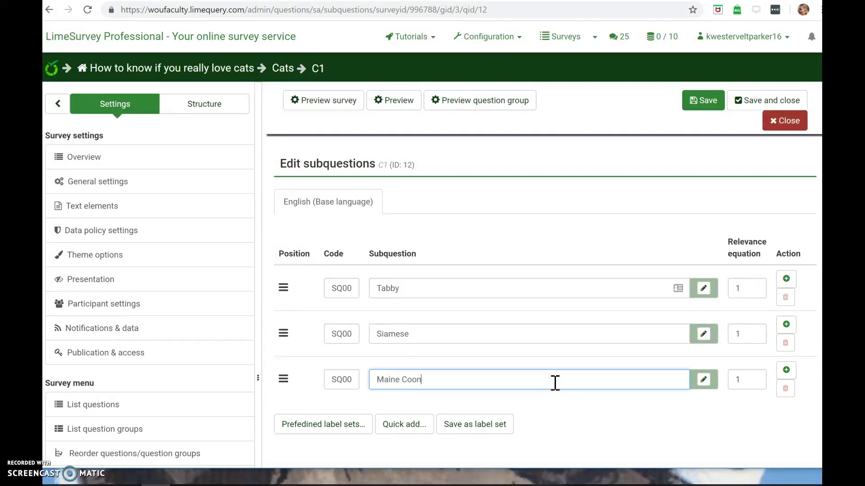
pyautogui.click(784, 369)
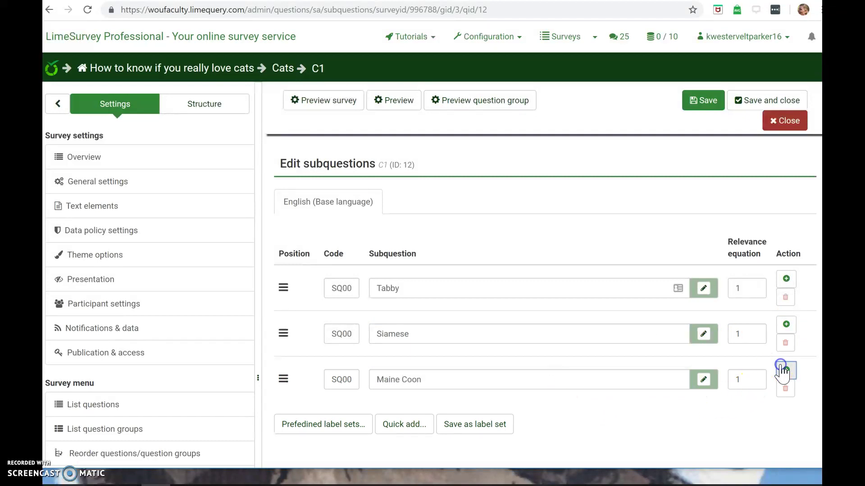
pyautogui.click(500, 432)
pyautogui.write('Ca')
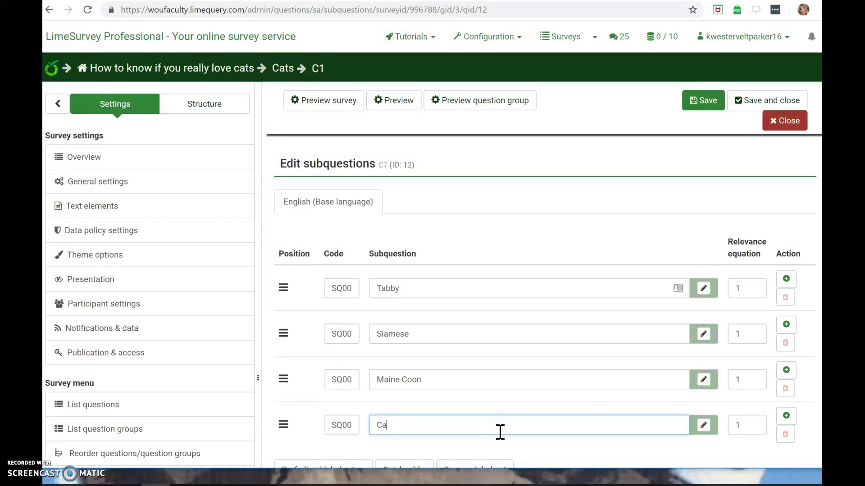
pyautogui.write('lico')
pyautogui.scroll(-2, 525, 369)
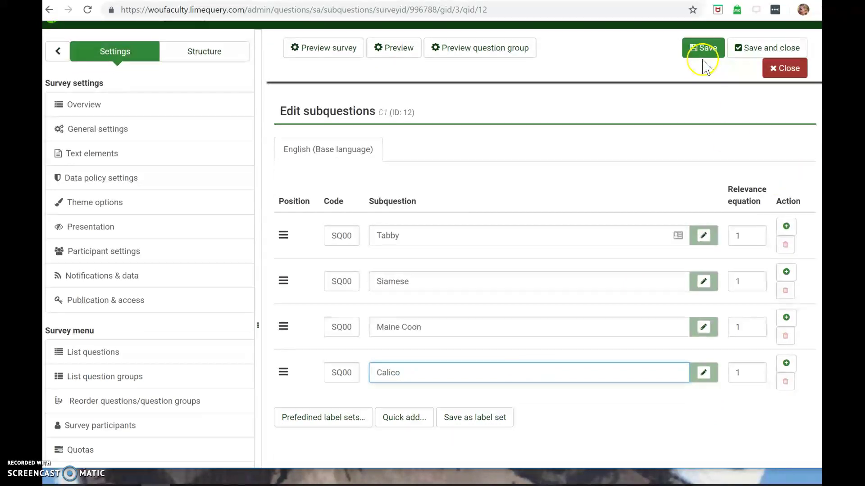
pyautogui.click(704, 52)
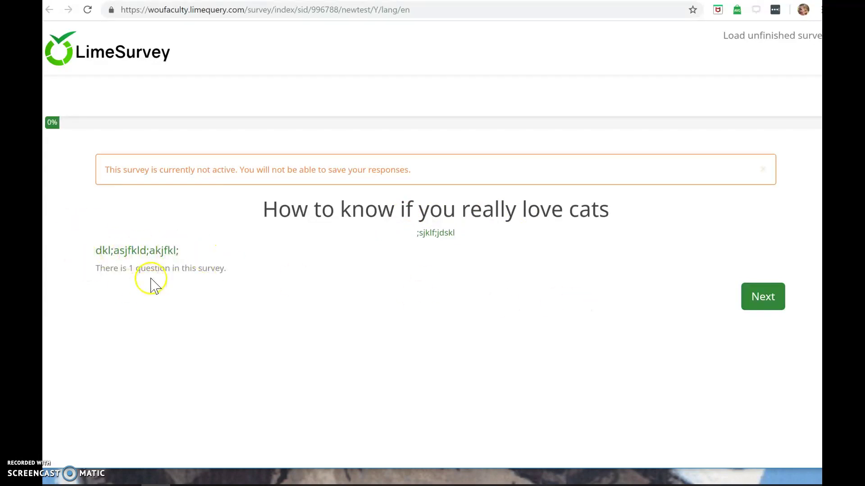
# In the survey preview, tick Tabby and Maine Coon for the cat question and submit
pyautogui.click(765, 299)
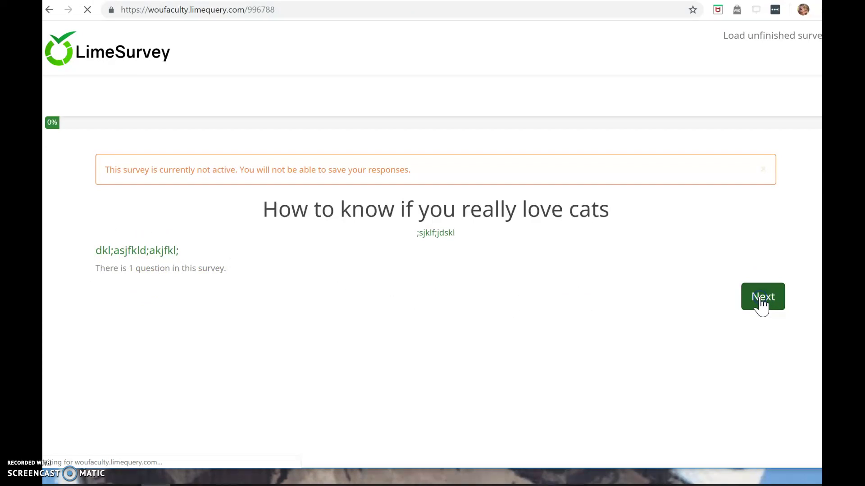
pyautogui.scroll(-3, 579, 303)
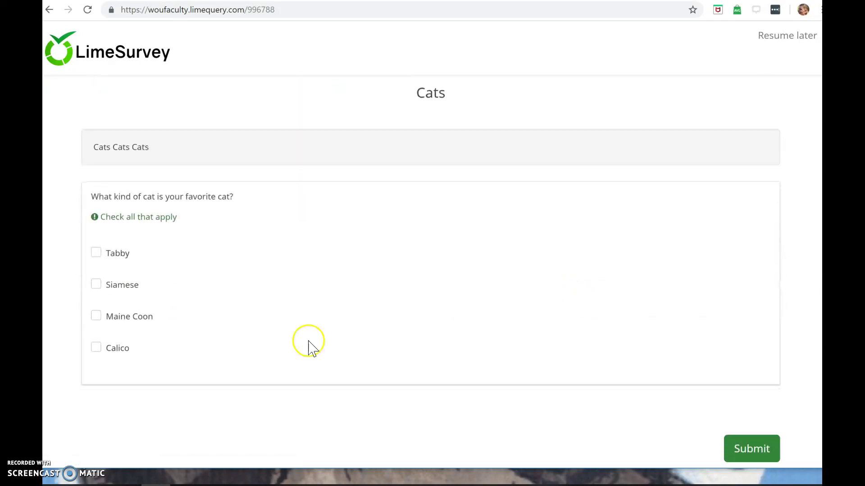
pyautogui.click(99, 255)
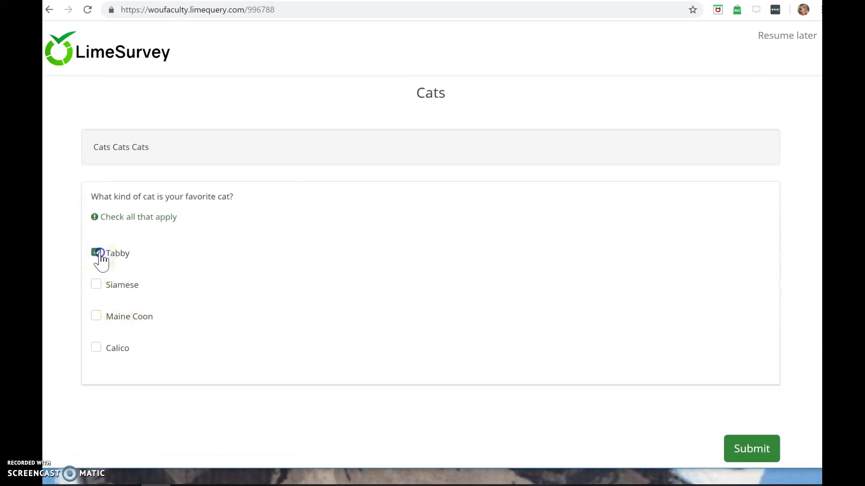
pyautogui.click(98, 320)
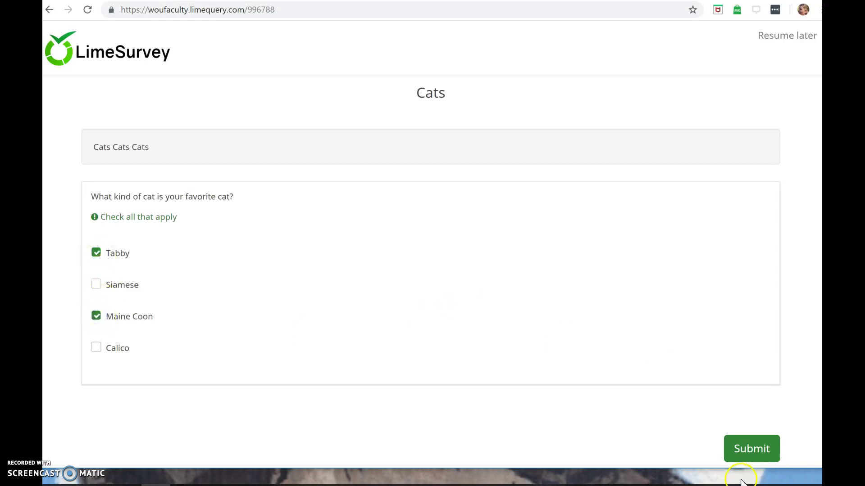
pyautogui.click(752, 454)
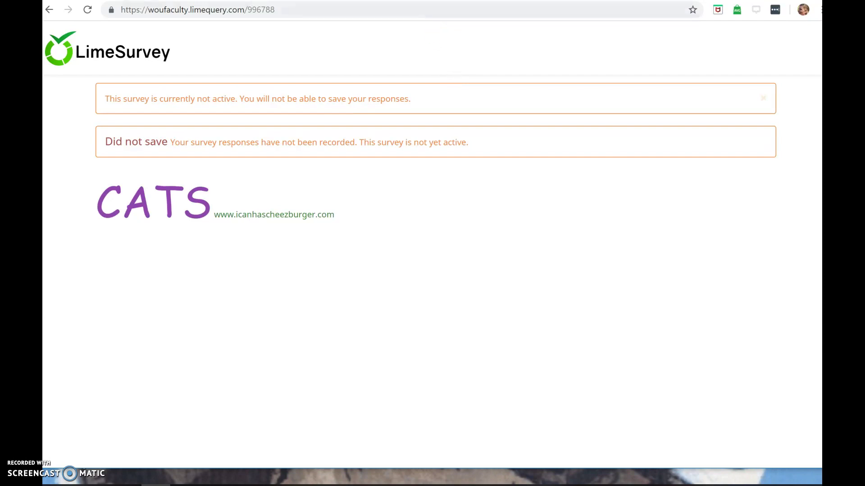
# Close the preview tab with Ctrl+W to return to C1's edit-subquestions page
pyautogui.hotkey('ctrl', 'w')
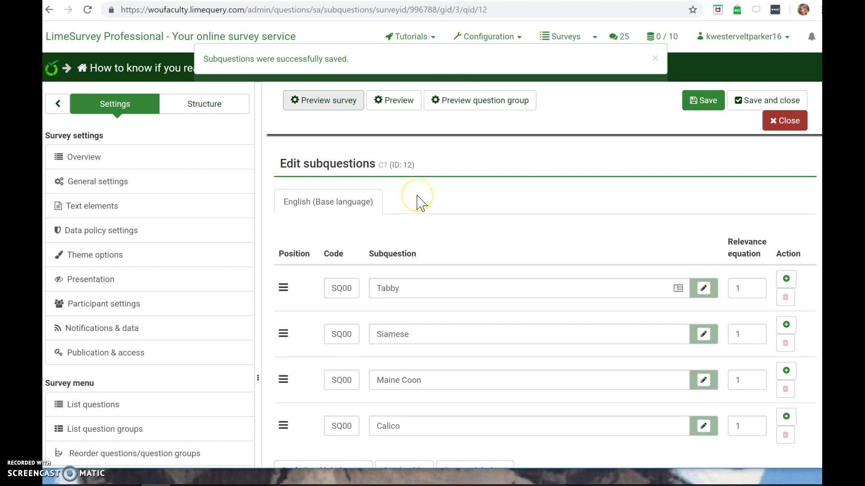